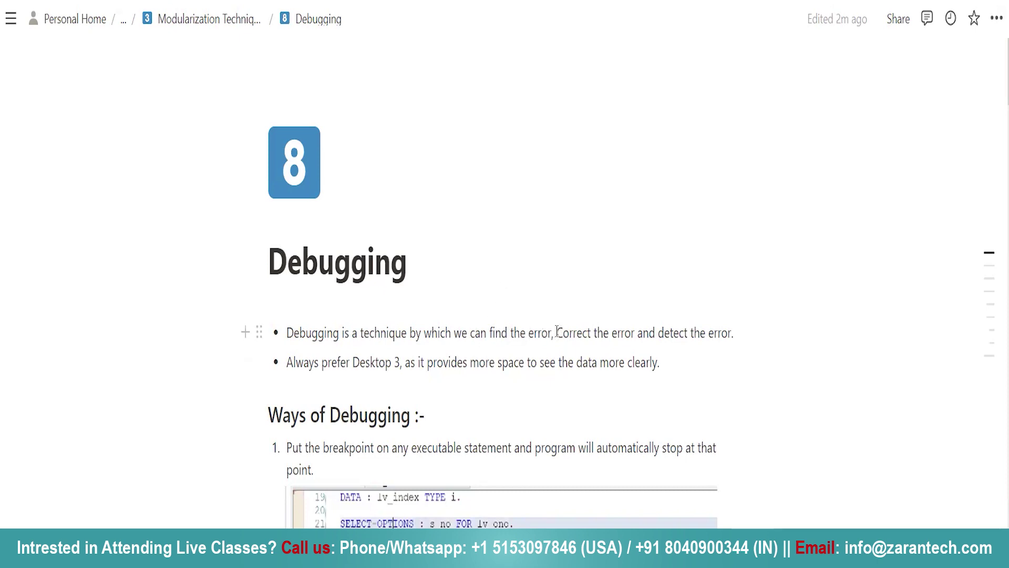
Highlight the end of the first bullet's sentence in the notes, then dismiss the inactive objects list.
{"action": "left_click_drag", "start_coordinate": [557, 332], "coordinate": [733, 334]}
{"action": "key", "text": "Right"}
{"action": "scroll", "coordinate": [426, 329], "scroll_direction": "down", "scroll_amount": 1}
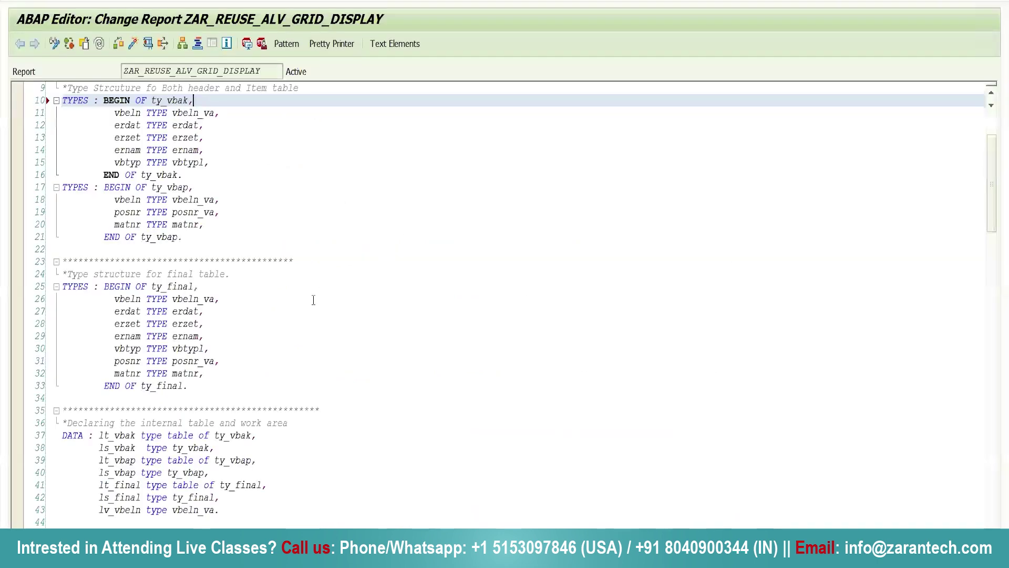
{"action": "scroll", "coordinate": [310, 296], "scroll_direction": "up", "scroll_amount": 3}
{"action": "scroll", "coordinate": [299, 268], "scroll_direction": "up", "scroll_amount": 1}
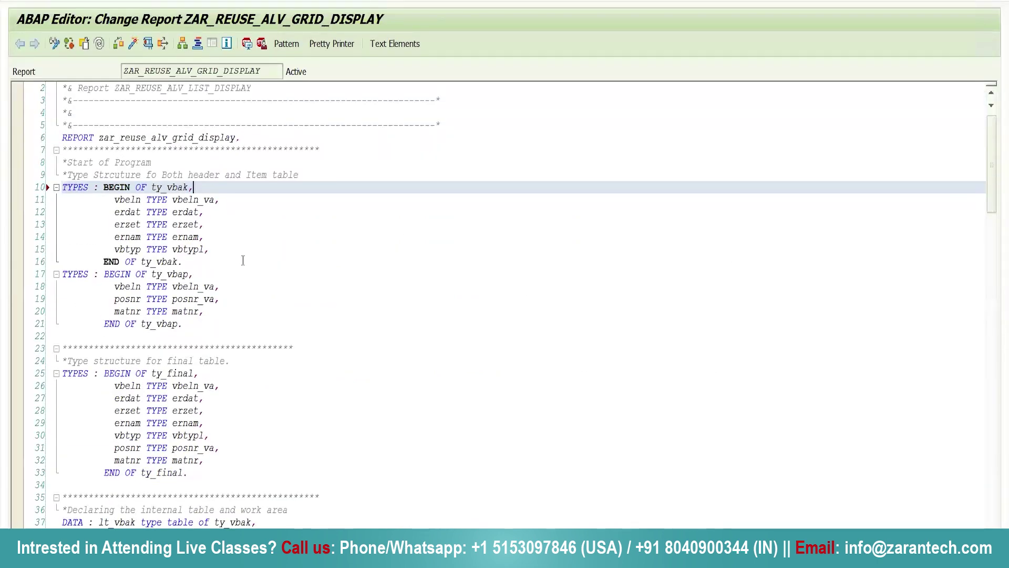
{"action": "scroll", "coordinate": [243, 261], "scroll_direction": "down", "scroll_amount": 1}
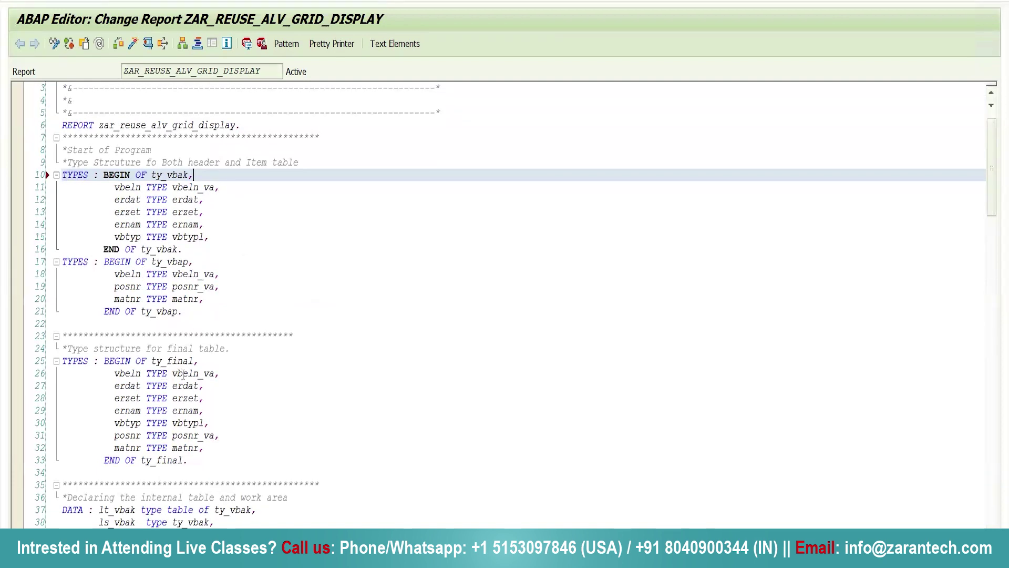
{"action": "scroll", "coordinate": [175, 372], "scroll_direction": "down", "scroll_amount": 4}
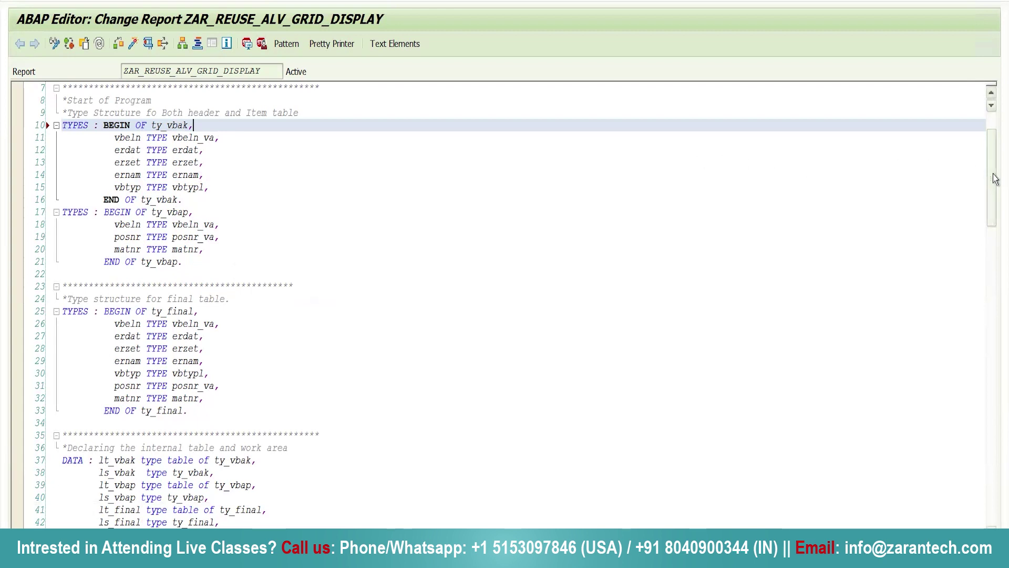
{"action": "left_click_drag", "start_coordinate": [995, 179], "coordinate": [995, 317]}
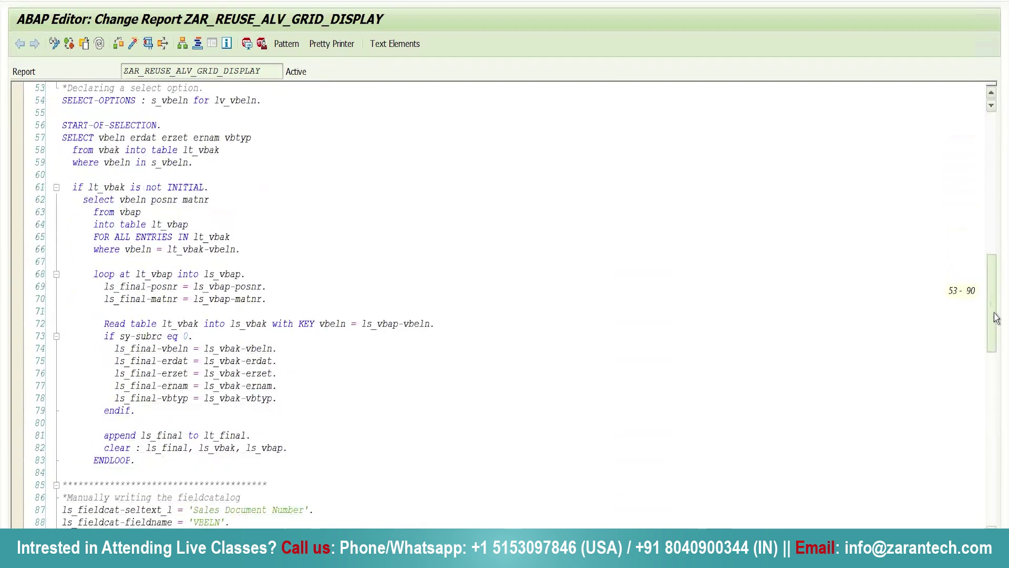
{"action": "mouse_move", "coordinate": [995, 318]}
{"action": "left_mouse_down"}
{"action": "mouse_move", "coordinate": [995, 154]}
{"action": "mouse_move", "coordinate": [885, 84]}
{"action": "left_mouse_up"}
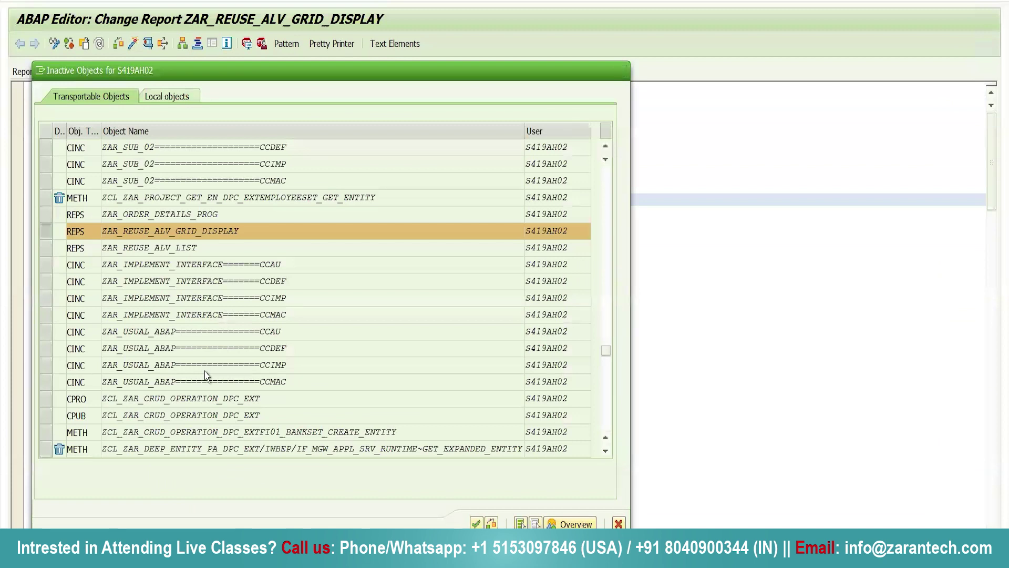
{"action": "key", "text": "Return"}
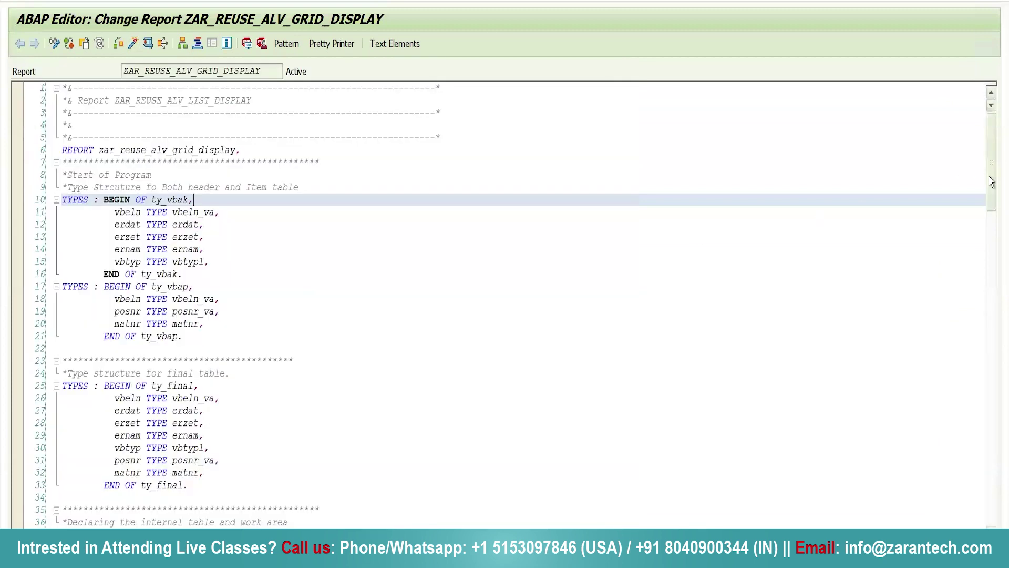
{"action": "left_click_drag", "start_coordinate": [990, 198], "coordinate": [995, 295]}
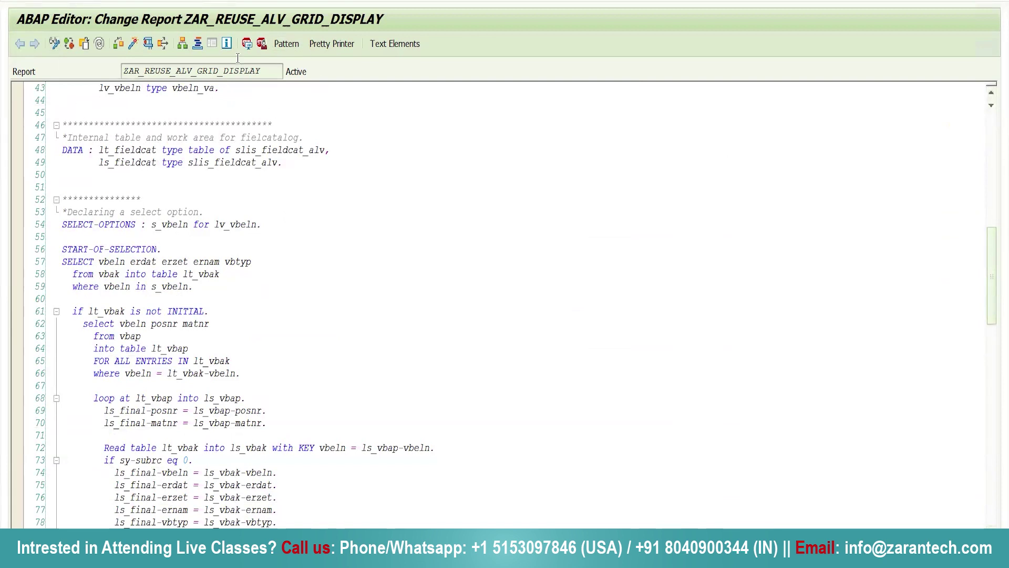
Set a session breakpoint on line 57's SELECT, remove it, then set it again.
{"action": "left_click", "coordinate": [72, 261]}
{"action": "left_click", "coordinate": [247, 45]}
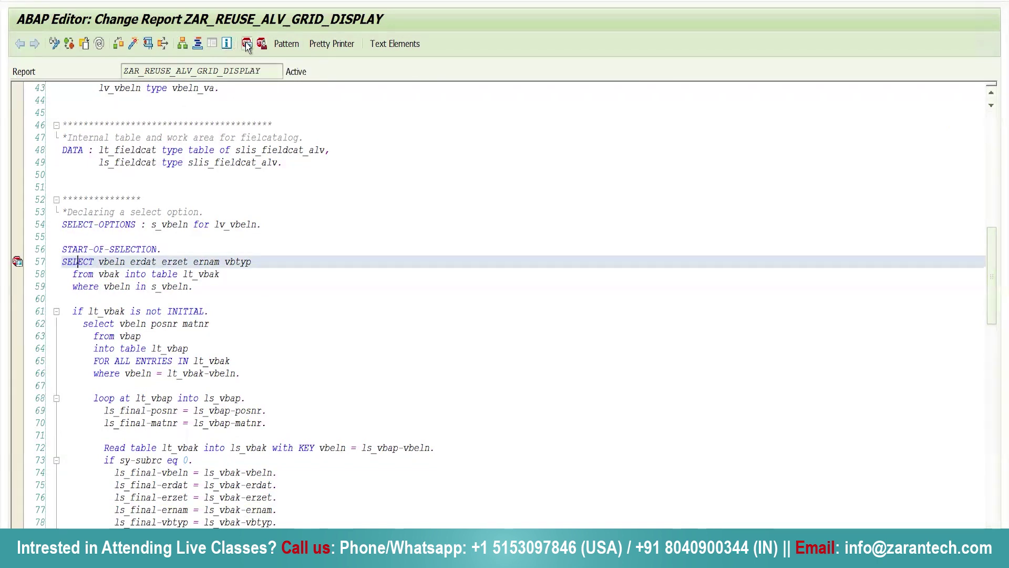
{"action": "left_click", "coordinate": [17, 261]}
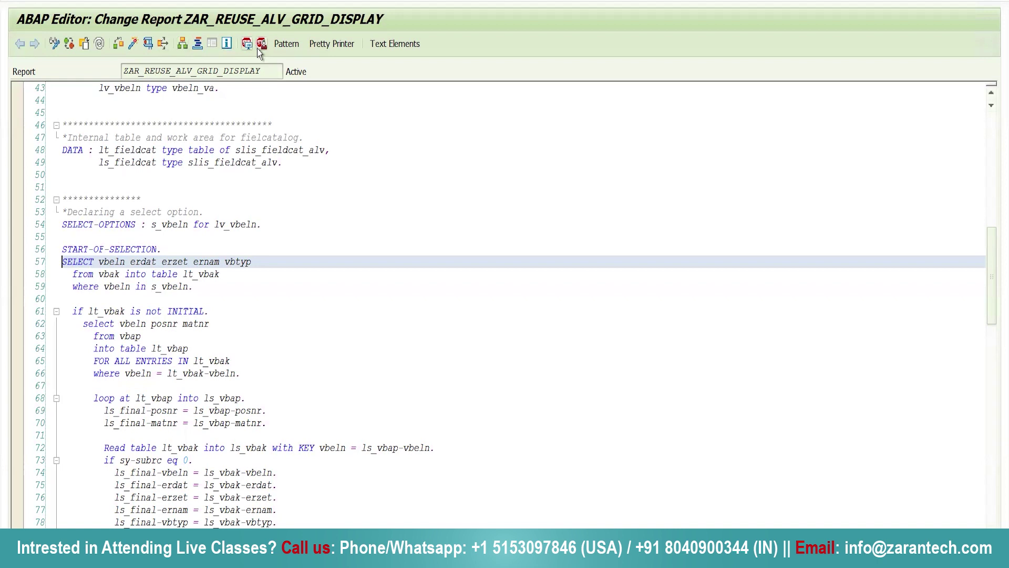
{"action": "left_click", "coordinate": [75, 261]}
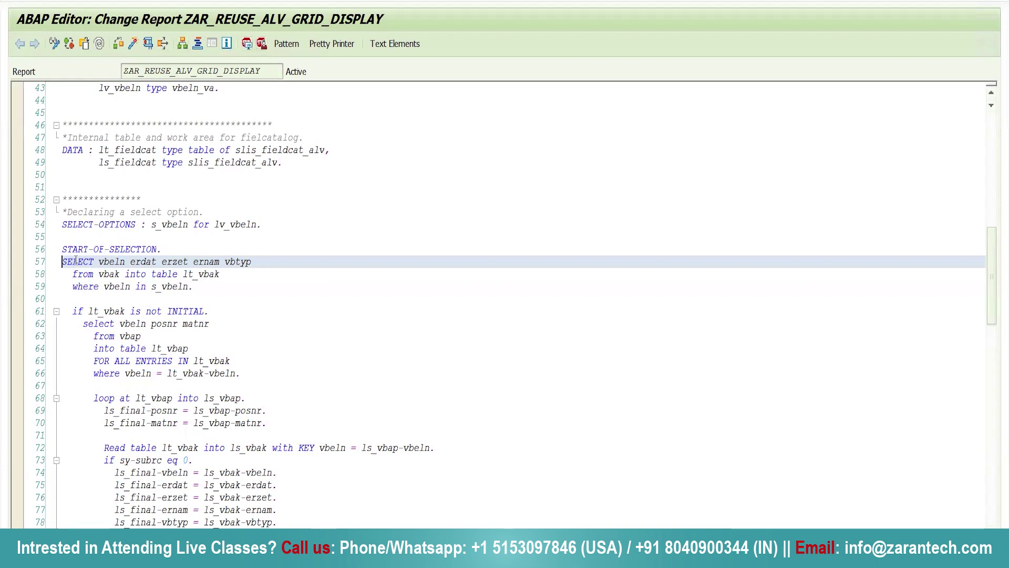
{"action": "left_click", "coordinate": [16, 263]}
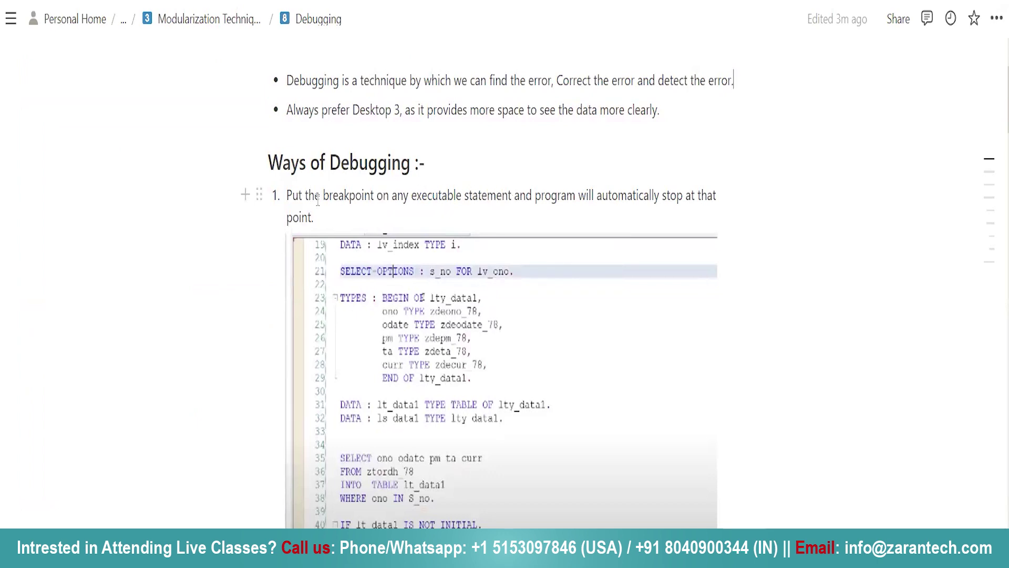
{"action": "mouse_move", "coordinate": [505, 378]}
{"action": "left_click", "coordinate": [734, 81]}
{"action": "scroll", "coordinate": [666, 209], "scroll_direction": "down", "scroll_amount": 2}
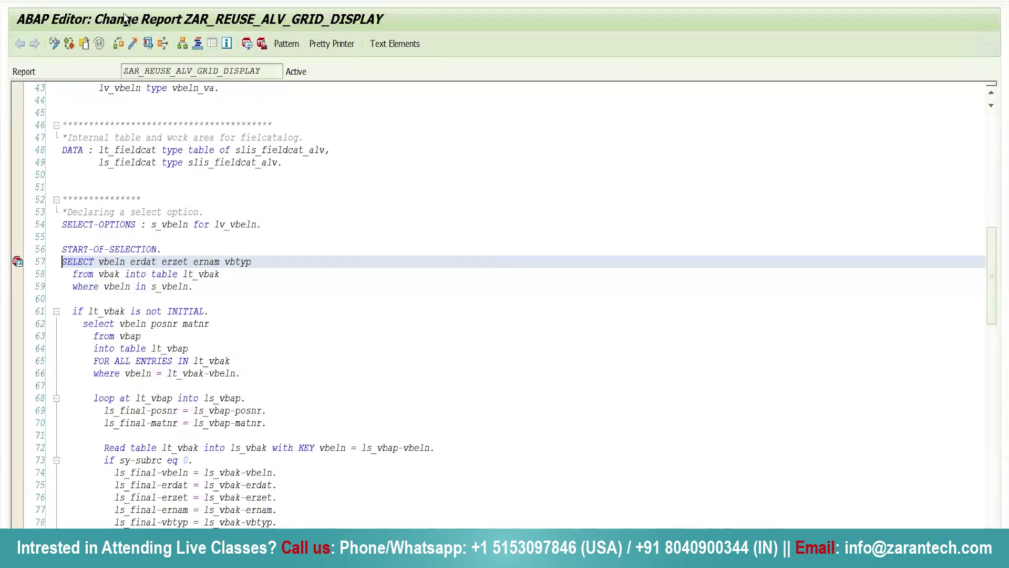
Execute the report for sales documents 1 to 10 so it stops at the breakpoint.
{"action": "left_click", "coordinate": [146, 45]}
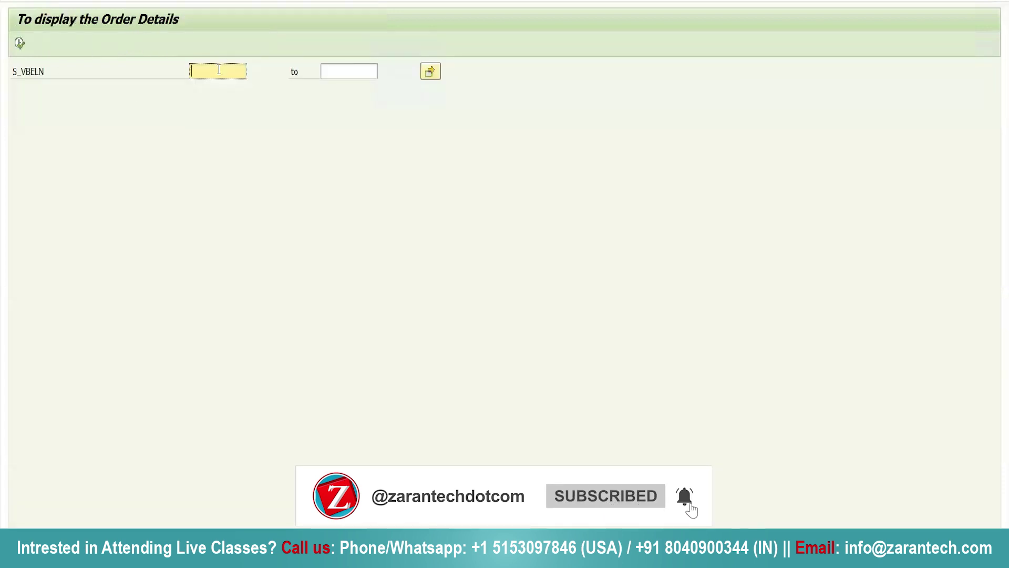
{"action": "type", "text": "1"}
{"action": "key", "text": "Tab"}
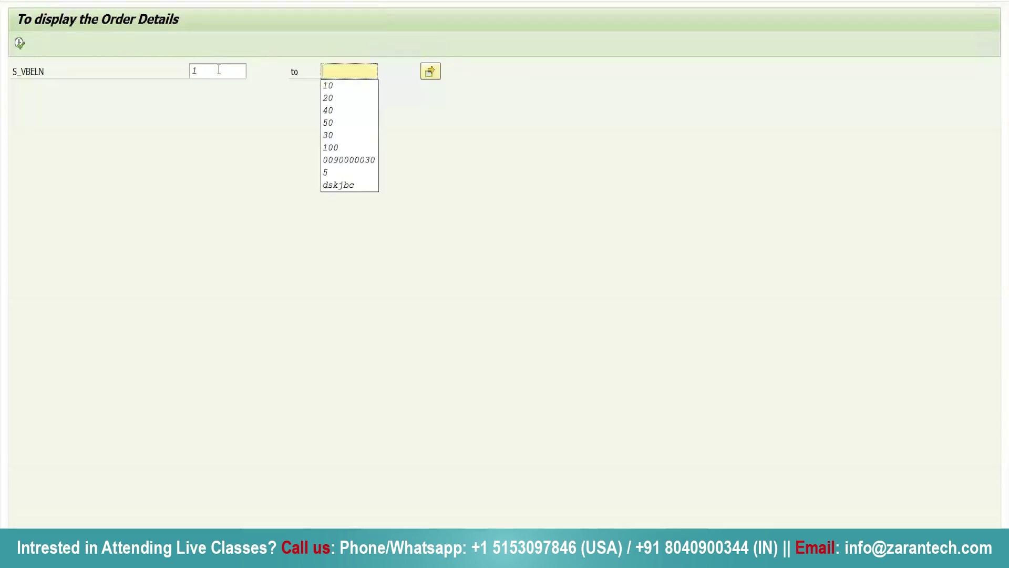
{"action": "key", "text": "Down"}
{"action": "key", "text": "Return"}
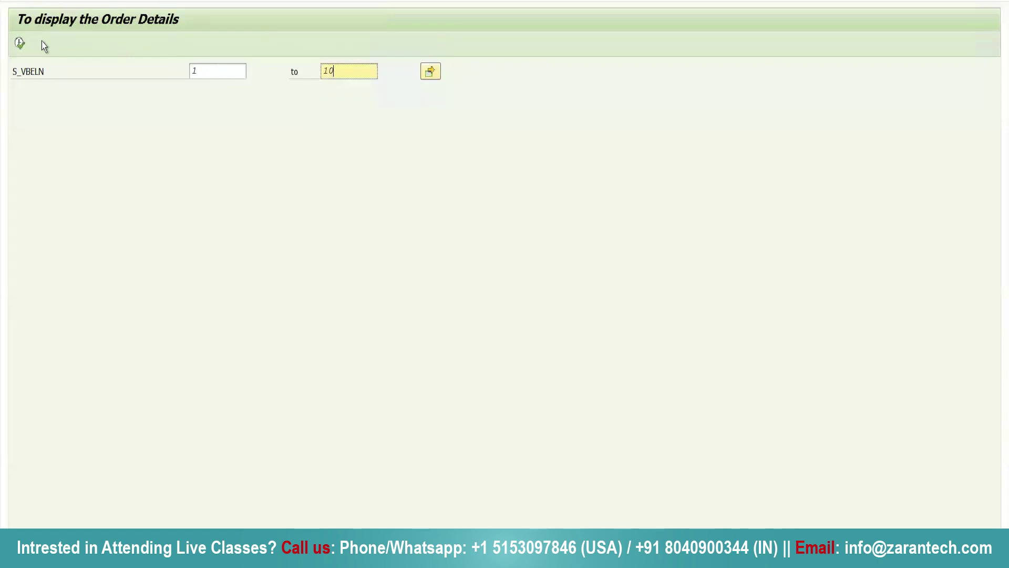
{"action": "left_click", "coordinate": [22, 45]}
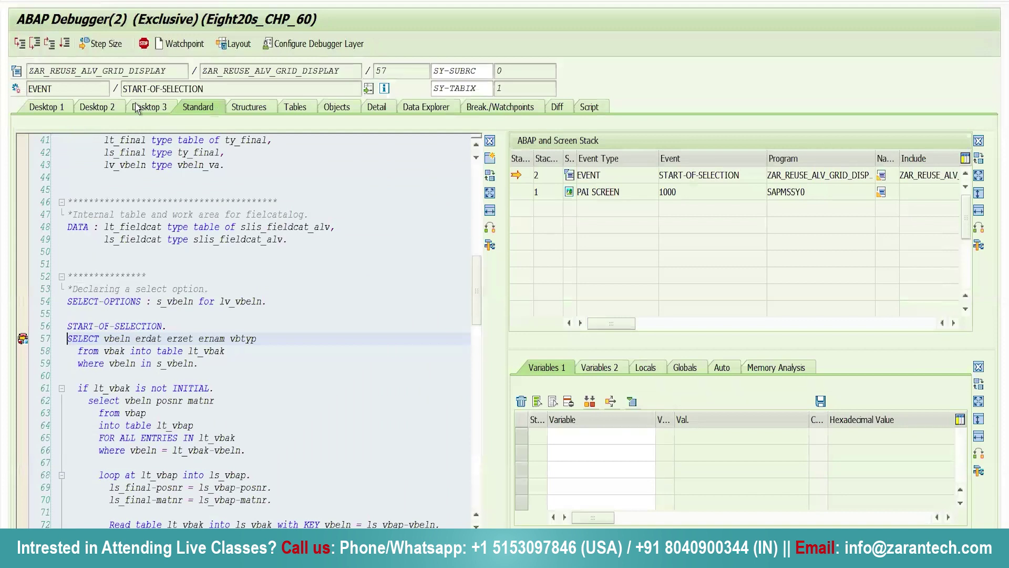
Watch LT_VBAK, view the call stack, return to the code layout, then switch to the notes.
{"action": "left_click", "coordinate": [139, 109]}
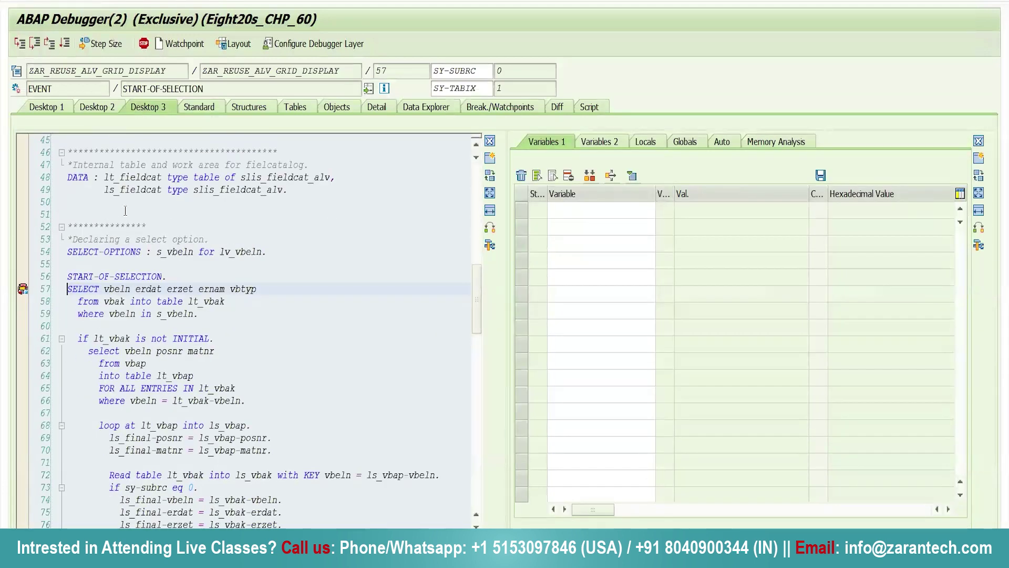
{"action": "double_click", "coordinate": [212, 302]}
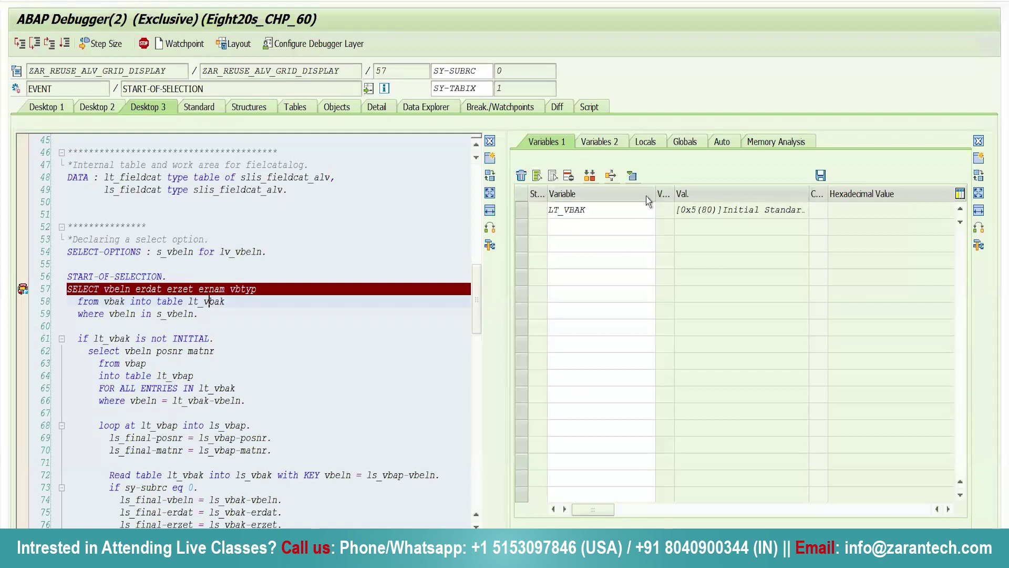
{"action": "left_click", "coordinate": [197, 107]}
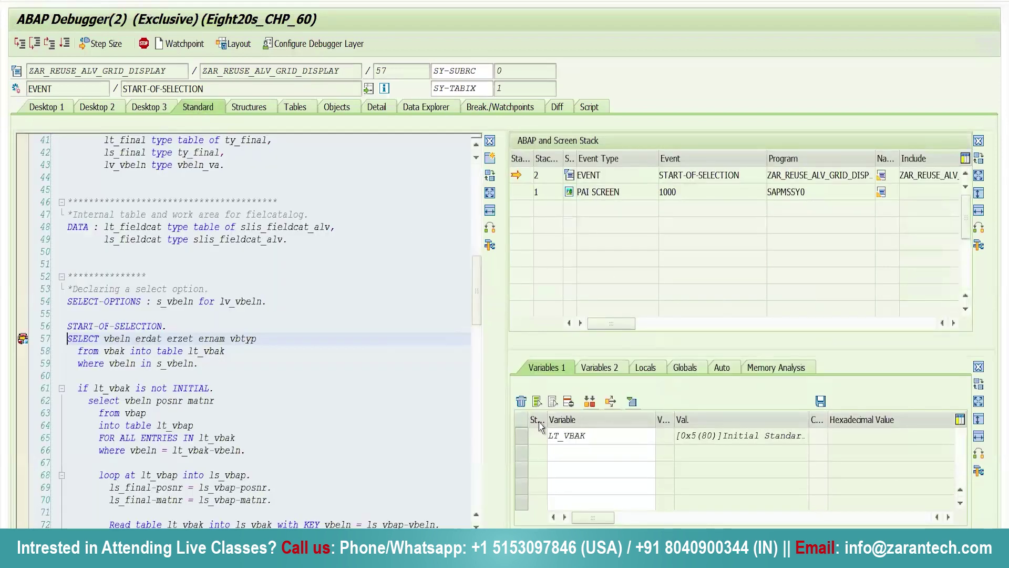
{"action": "left_click", "coordinate": [162, 110]}
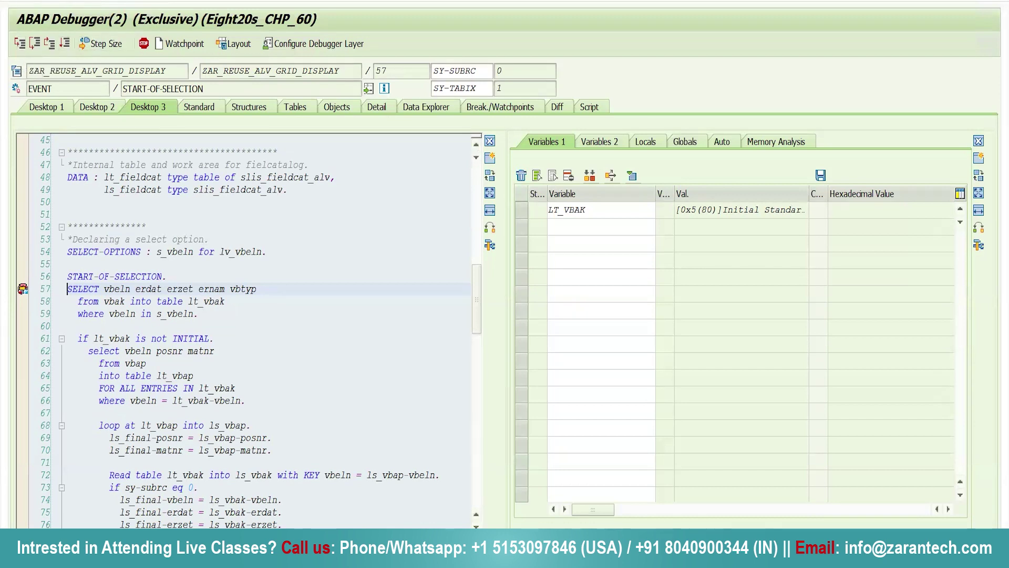
{"action": "key", "text": "alt+Tab"}
{"action": "scroll", "coordinate": [582, 289], "scroll_direction": "down", "scroll_amount": 3}
{"action": "scroll", "coordinate": [581, 294], "scroll_direction": "down", "scroll_amount": 2}
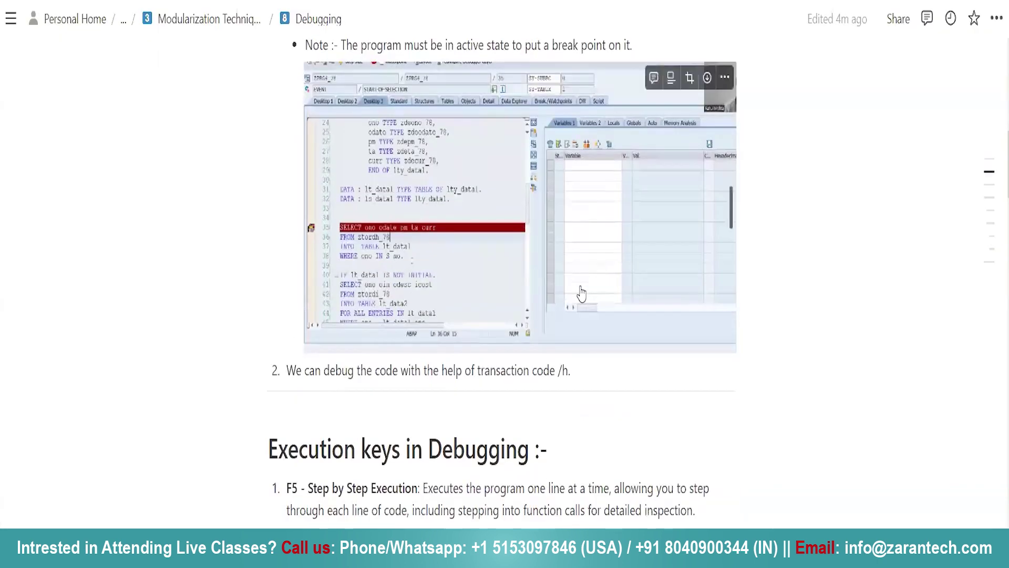
{"action": "scroll", "coordinate": [581, 293], "scroll_direction": "down", "scroll_amount": 3}
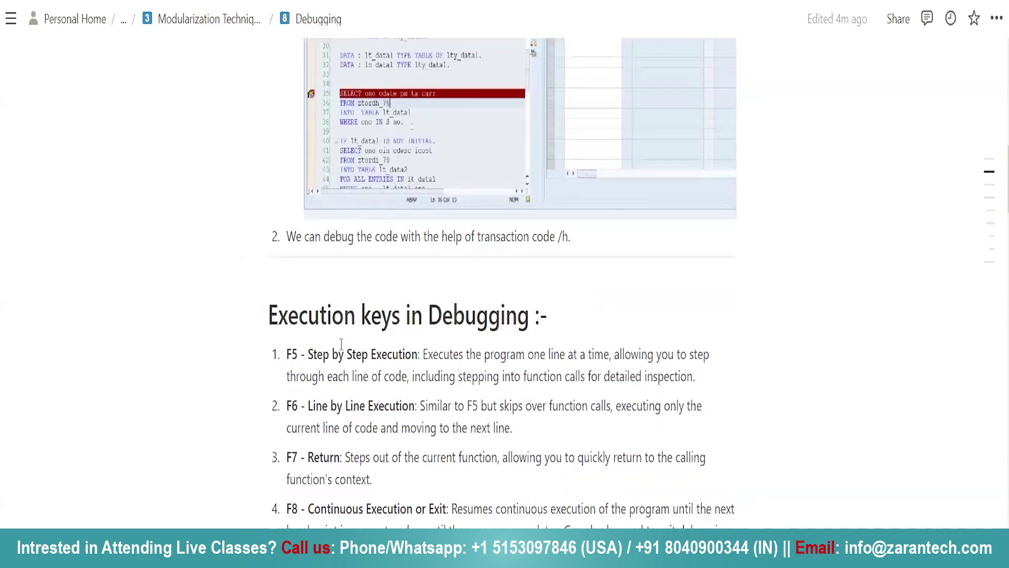
{"action": "scroll", "coordinate": [331, 325], "scroll_direction": "down", "scroll_amount": 1}
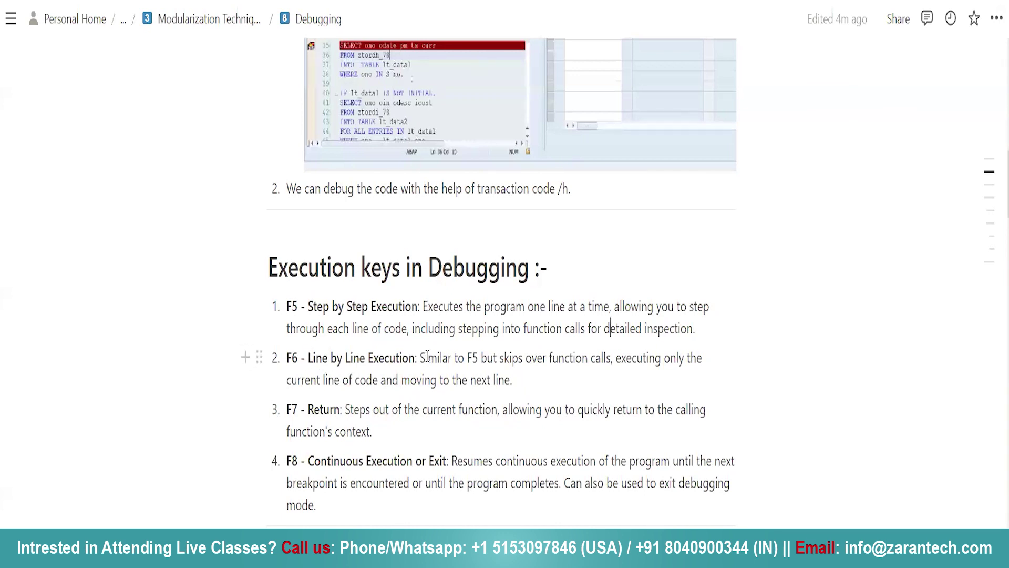
Highlight passages of the F6 execution key note, including its comparison with F5.
{"action": "left_click_drag", "start_coordinate": [425, 357], "coordinate": [608, 367]}
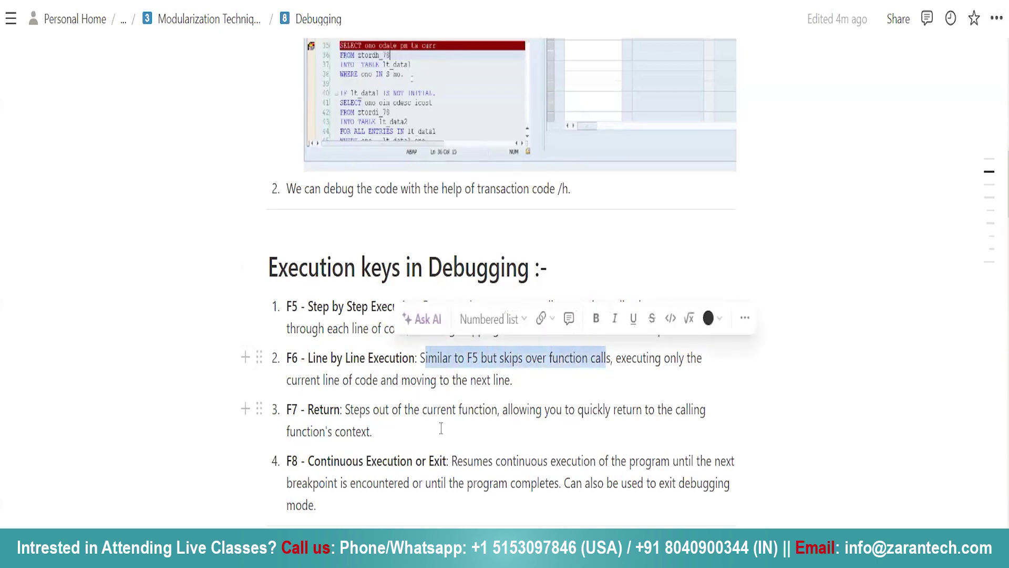
{"action": "left_click", "coordinate": [416, 377]}
{"action": "left_click_drag", "start_coordinate": [420, 359], "coordinate": [599, 361]}
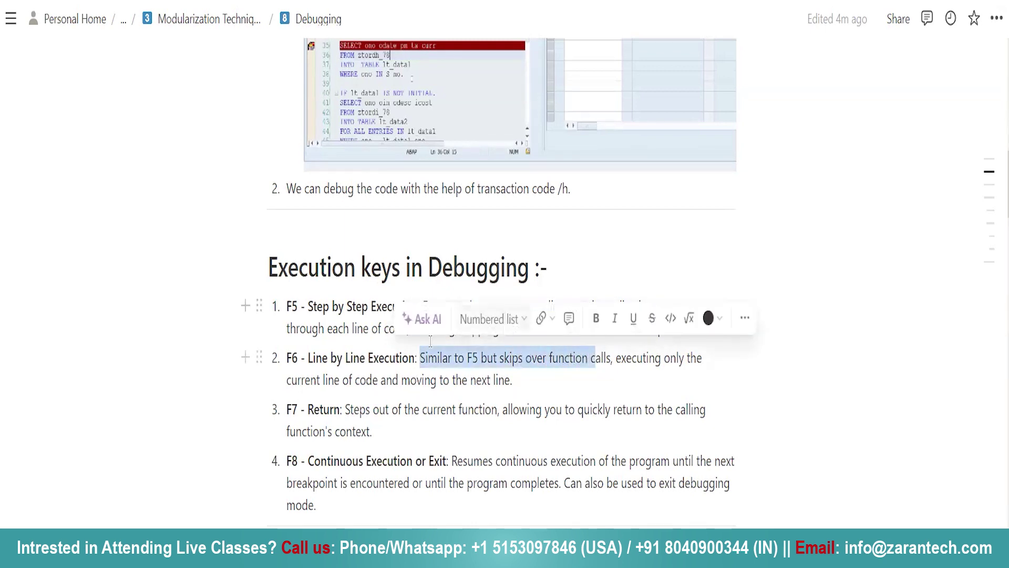
{"action": "left_click_drag", "start_coordinate": [301, 379], "coordinate": [325, 387]}
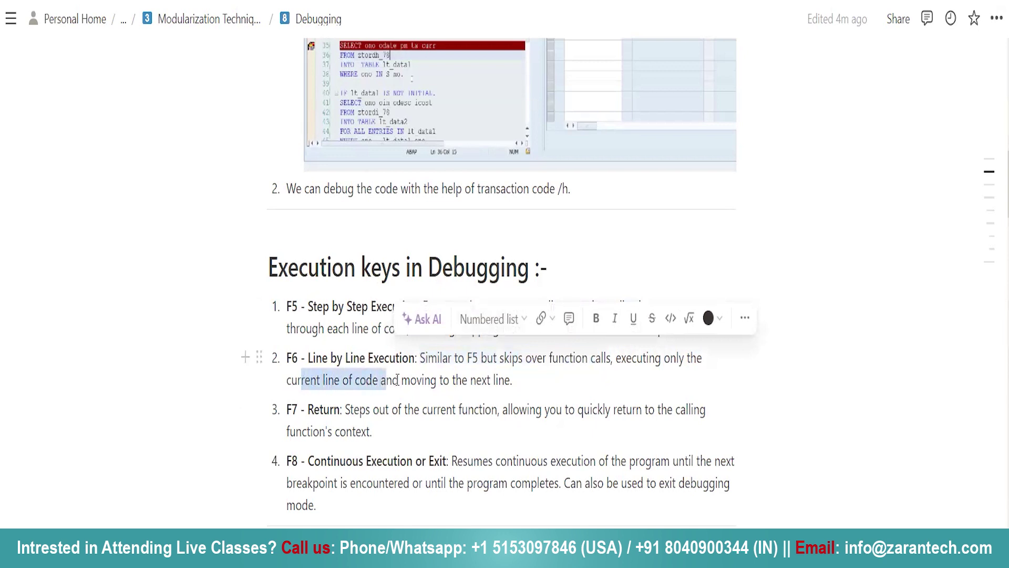
{"action": "left_click_drag", "start_coordinate": [399, 380], "coordinate": [516, 379]}
{"action": "left_click", "coordinate": [539, 380]}
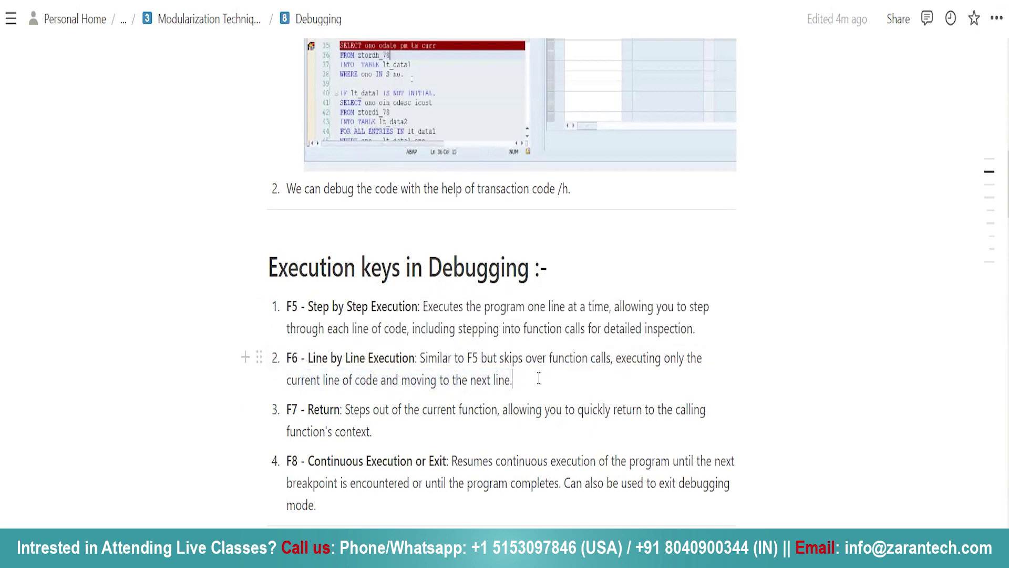
{"action": "left_click_drag", "start_coordinate": [470, 358], "coordinate": [584, 359]}
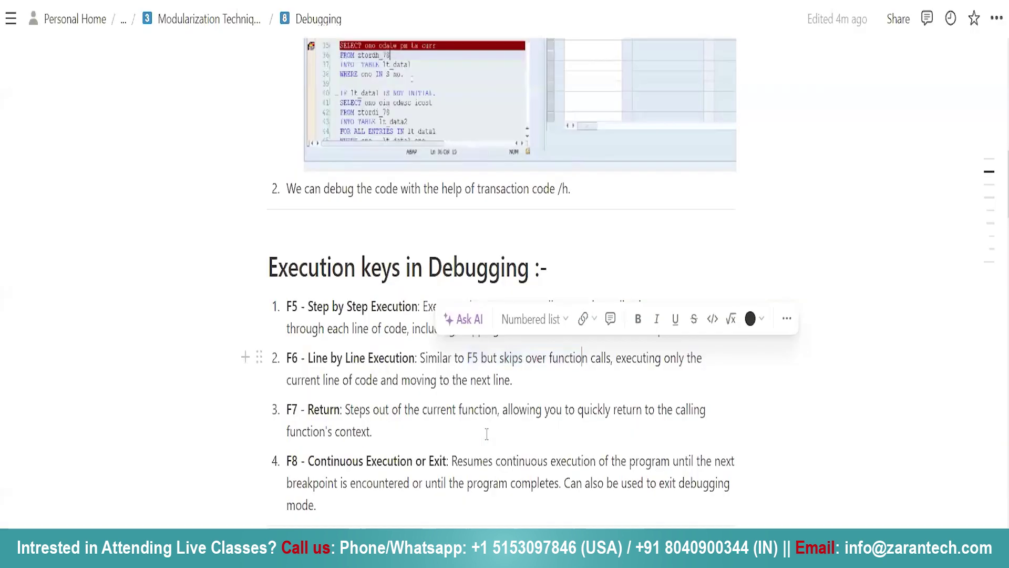
{"action": "scroll", "coordinate": [338, 331], "scroll_direction": "down", "scroll_amount": 1}
{"action": "scroll", "coordinate": [337, 332], "scroll_direction": "down", "scroll_amount": 1}
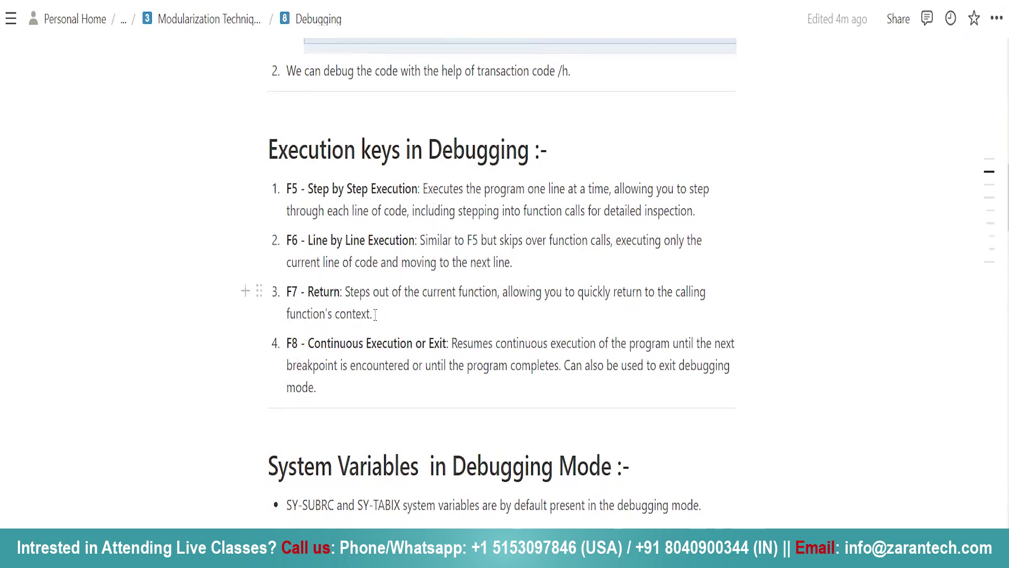
{"action": "scroll", "coordinate": [375, 314], "scroll_direction": "down", "scroll_amount": 1}
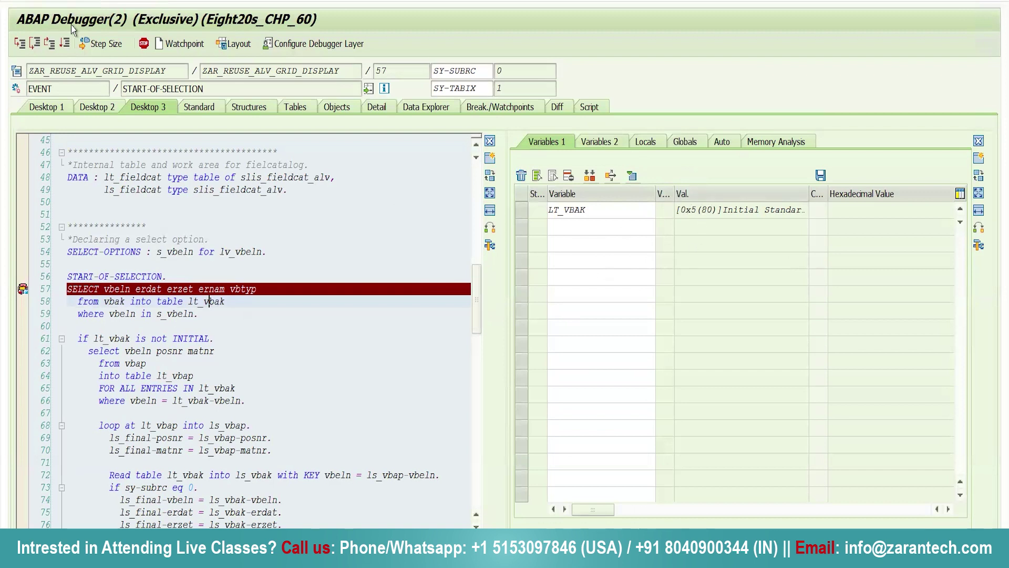
Single-step past the SELECT to line 61 and open LT_VBAK's fetched rows.
{"action": "left_click", "coordinate": [19, 45]}
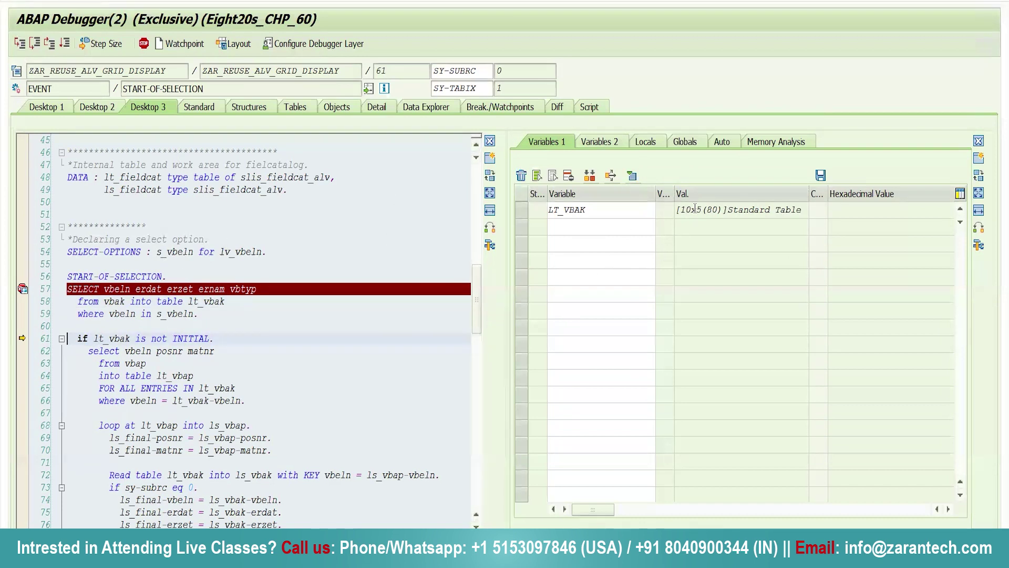
{"action": "double_click", "coordinate": [566, 209]}
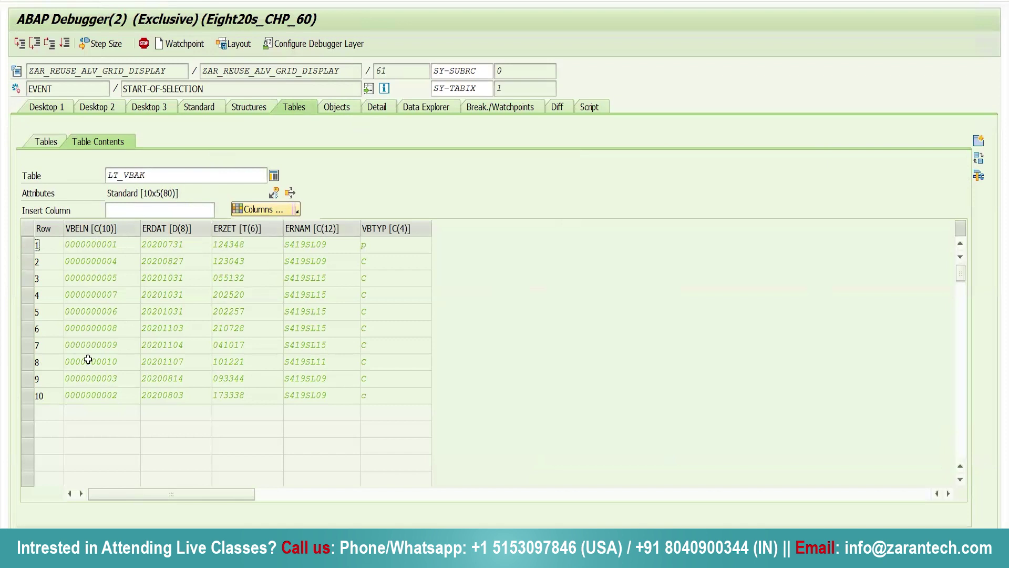
Leave LT_VBAK's table contents for the Desktop 3 code and variables layout.
{"action": "left_click", "coordinate": [142, 108]}
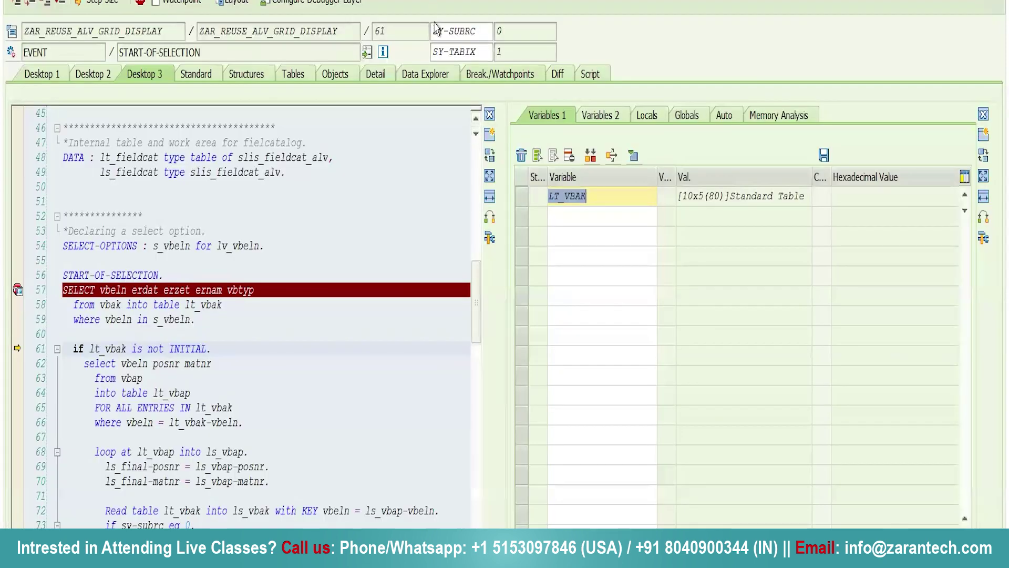
Add SY-SUBRC and SY-TABIX, showing value 1, to the watched variables.
{"action": "left_click", "coordinate": [485, 32]}
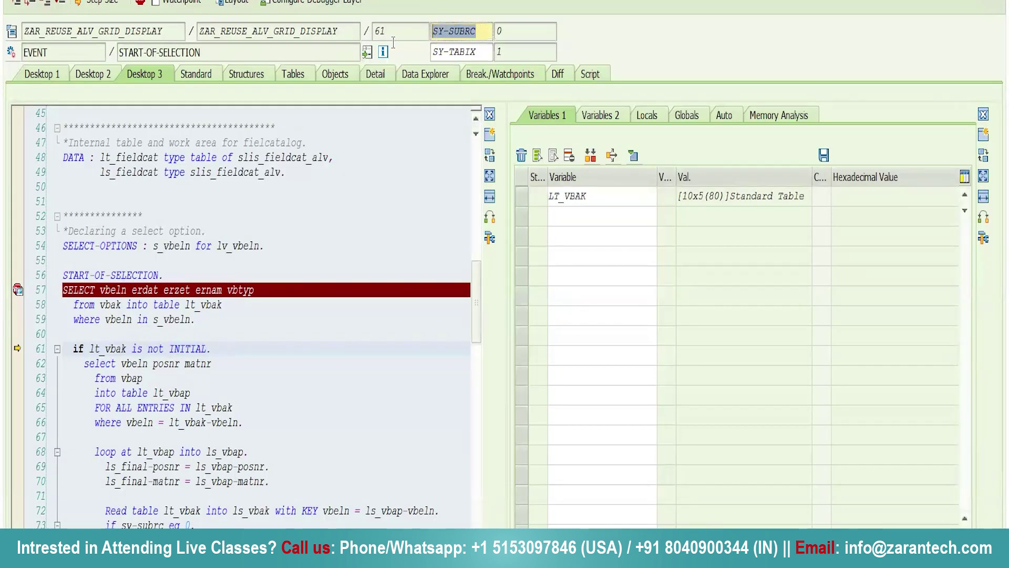
{"action": "left_click", "coordinate": [587, 218]}
{"action": "type", "text": "SY"}
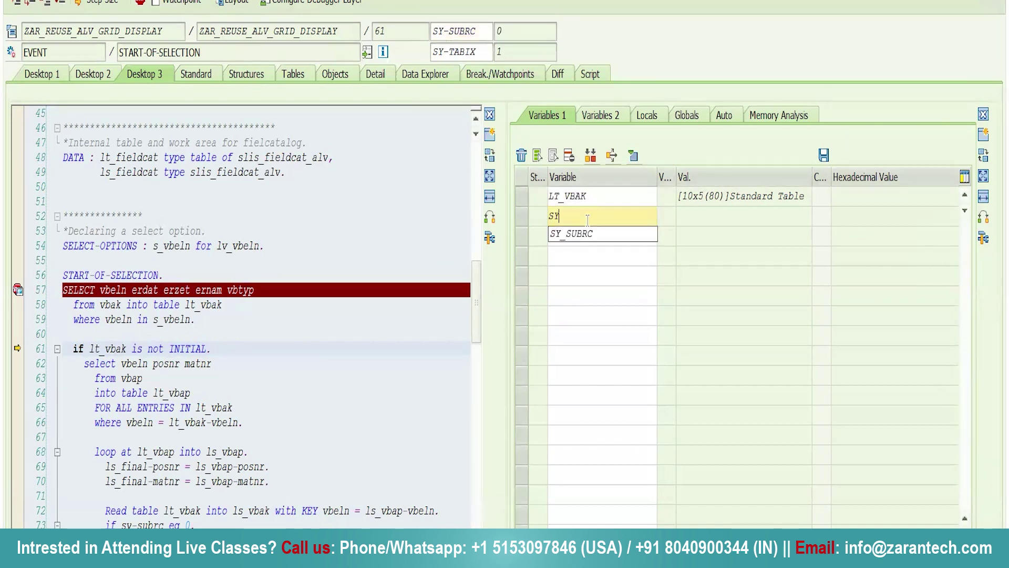
{"action": "type", "text": "-SUBC"}
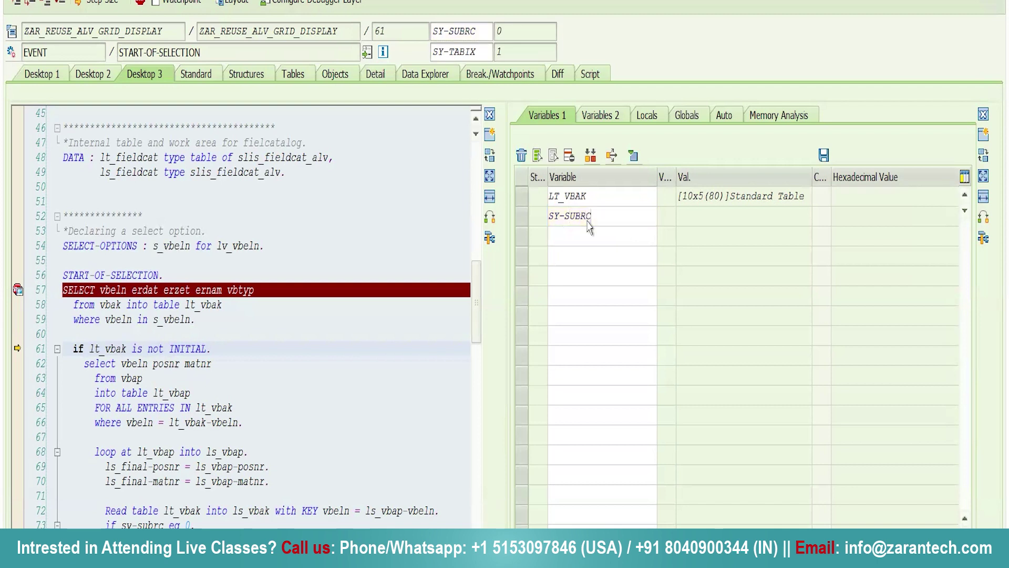
{"action": "key", "text": "Return"}
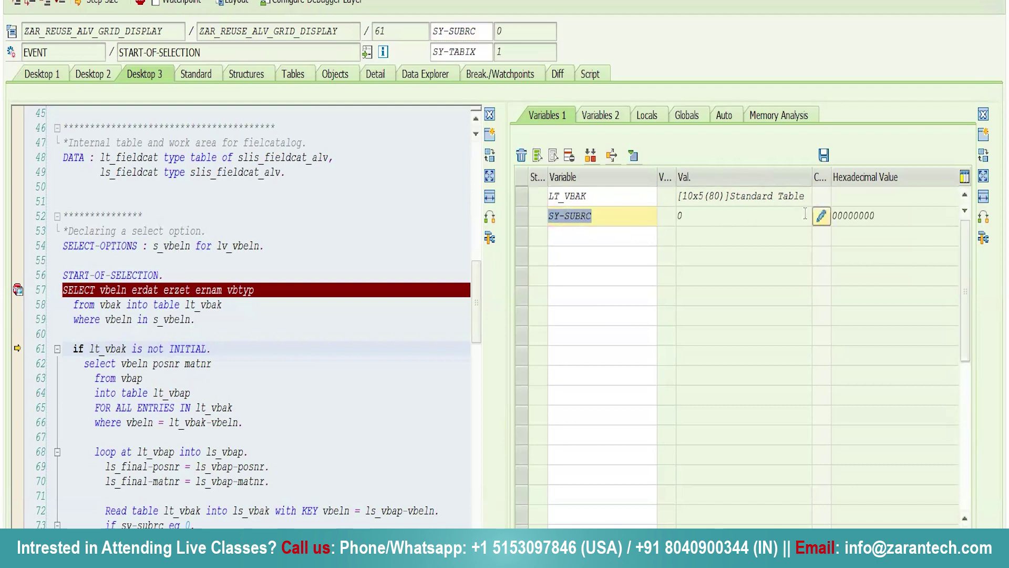
{"action": "left_click", "coordinate": [820, 215]}
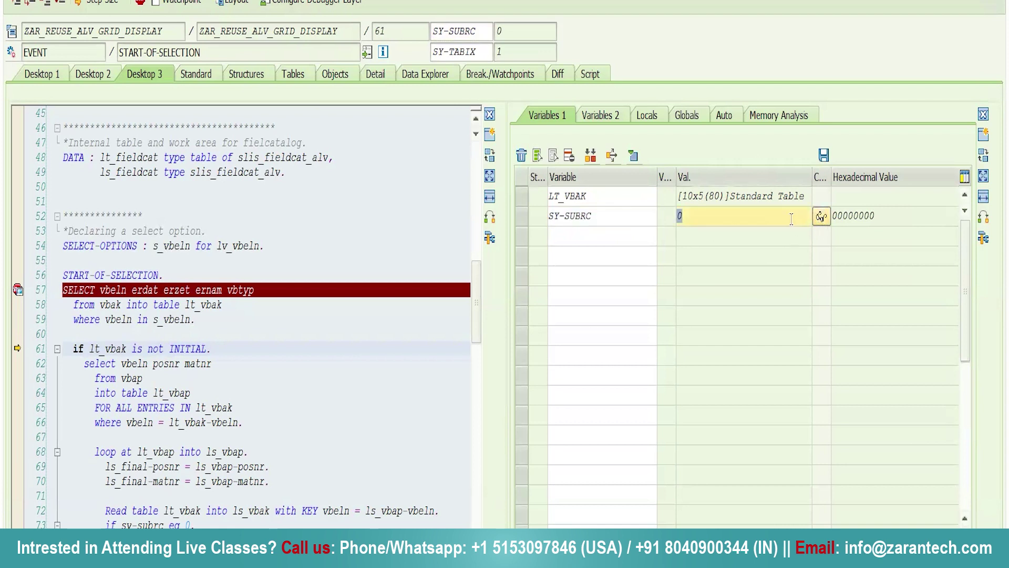
{"action": "left_click", "coordinate": [821, 219]}
{"action": "left_click", "coordinate": [601, 234]}
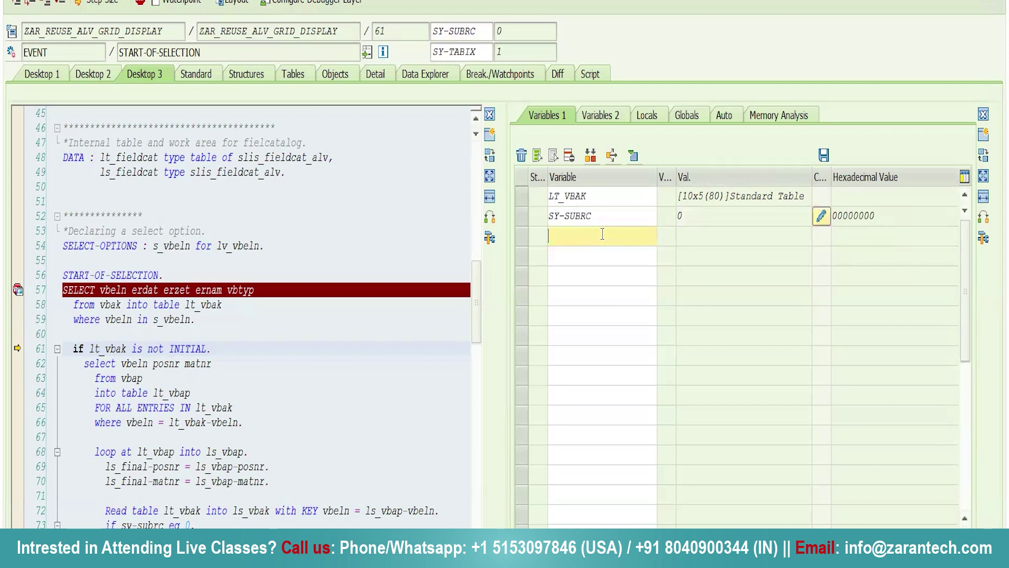
{"action": "type", "text": "SY-TAB"}
{"action": "type", "text": "IX"}
{"action": "key", "text": "Return"}
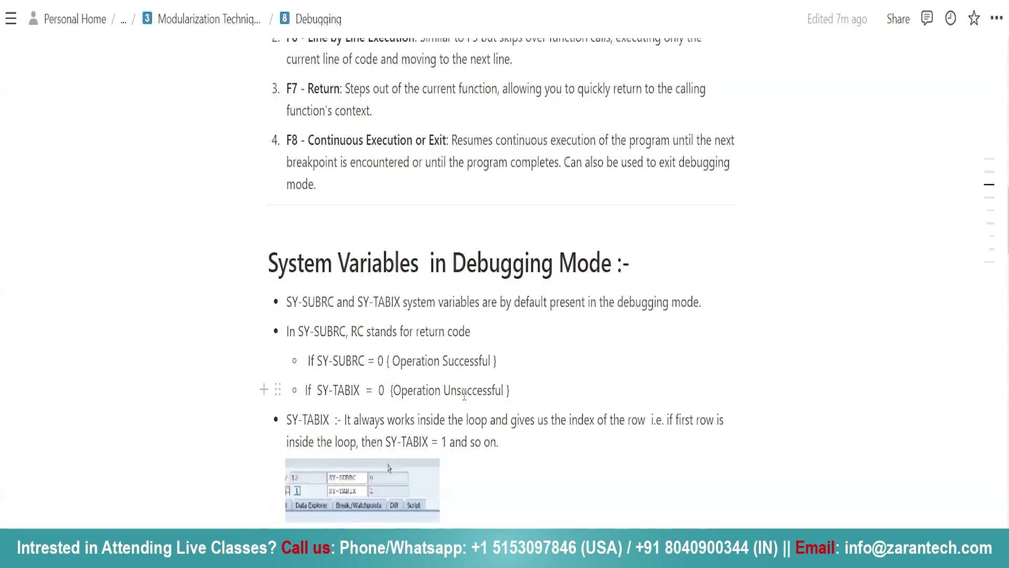
{"action": "scroll", "coordinate": [364, 319], "scroll_direction": "down", "scroll_amount": 1}
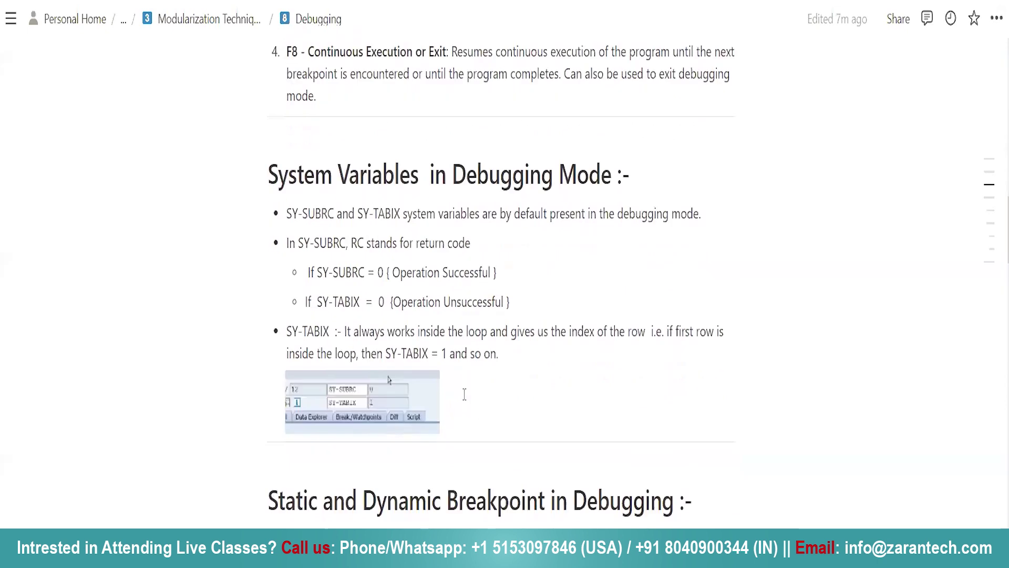
{"action": "scroll", "coordinate": [363, 319], "scroll_direction": "down", "scroll_amount": 4}
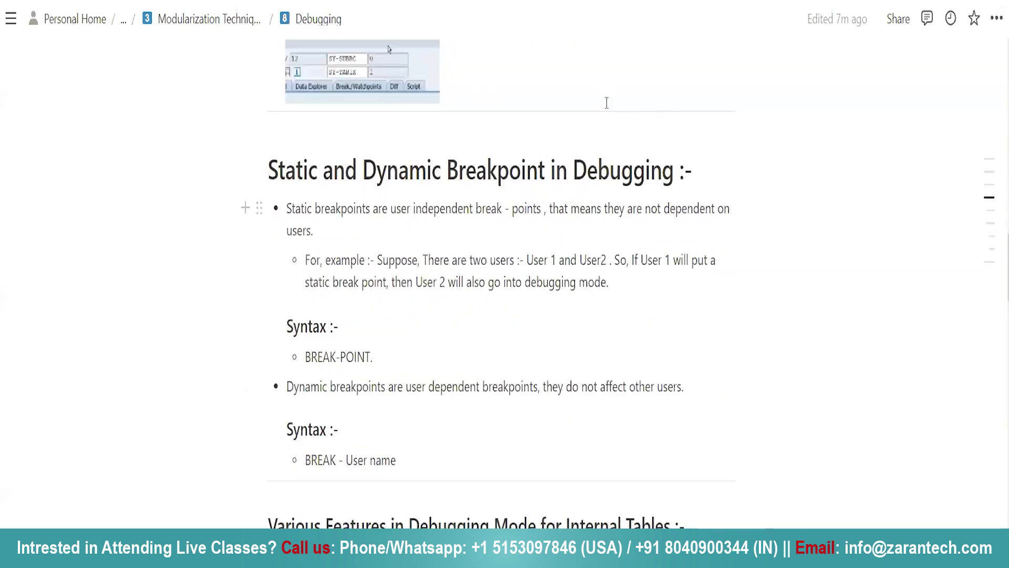
{"action": "scroll", "coordinate": [469, 289], "scroll_direction": "down", "scroll_amount": 3}
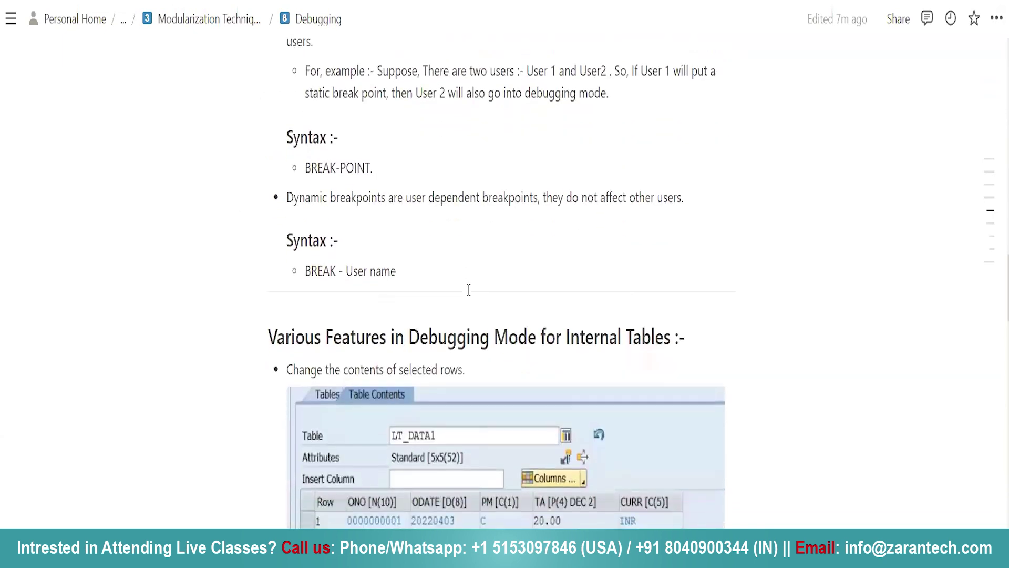
{"action": "scroll", "coordinate": [469, 290], "scroll_direction": "up", "scroll_amount": 6}
{"action": "scroll", "coordinate": [469, 290], "scroll_direction": "up", "scroll_amount": 5}
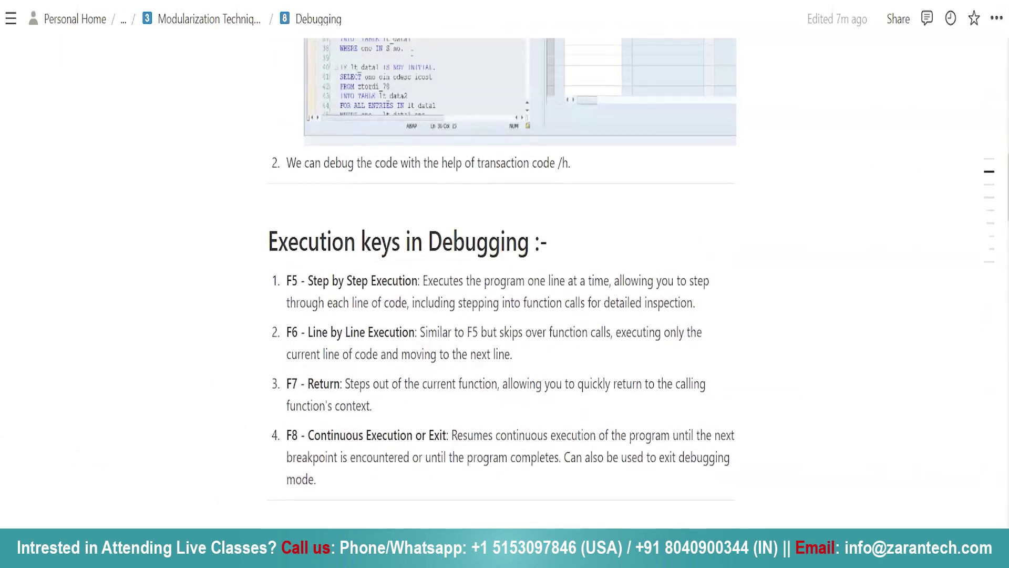
Return from the Notion notes to the SAP debugger window via the taskbar.
{"action": "left_click", "coordinate": [651, 505]}
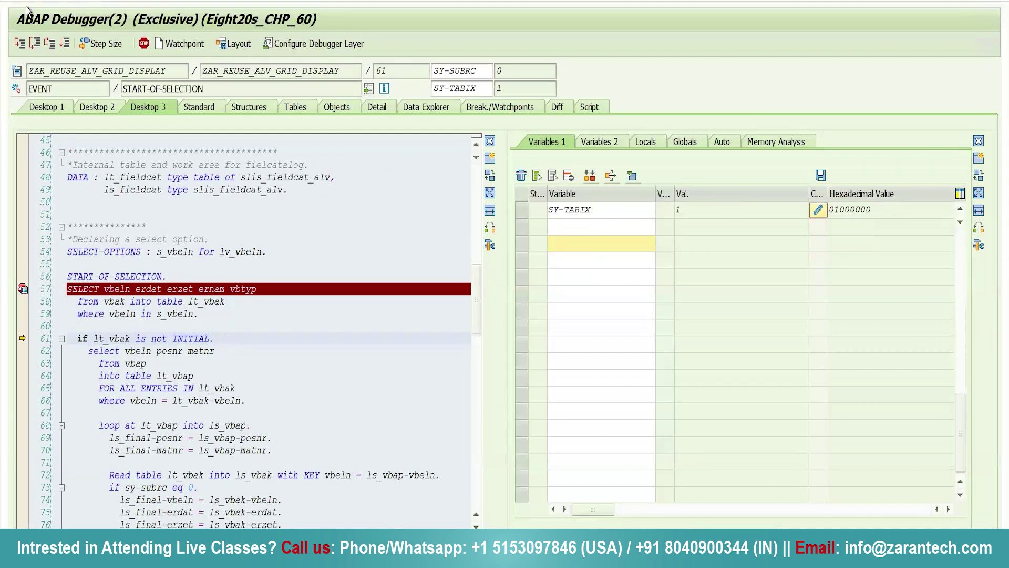
Run to the order details list, back out three times with F3, and remove line 57's breakpoint.
{"action": "left_click", "coordinate": [64, 43]}
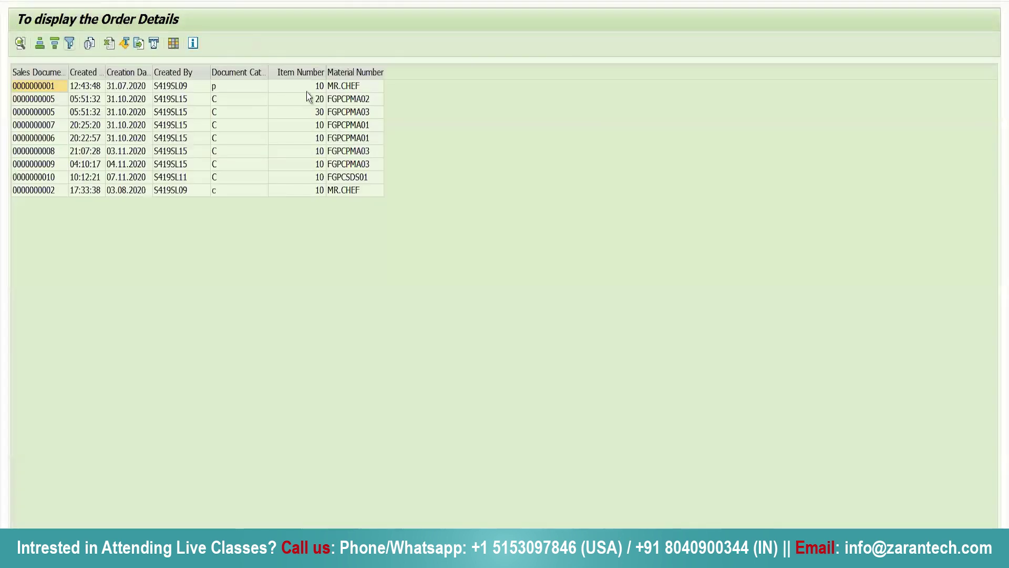
{"action": "key", "text": "F3"}
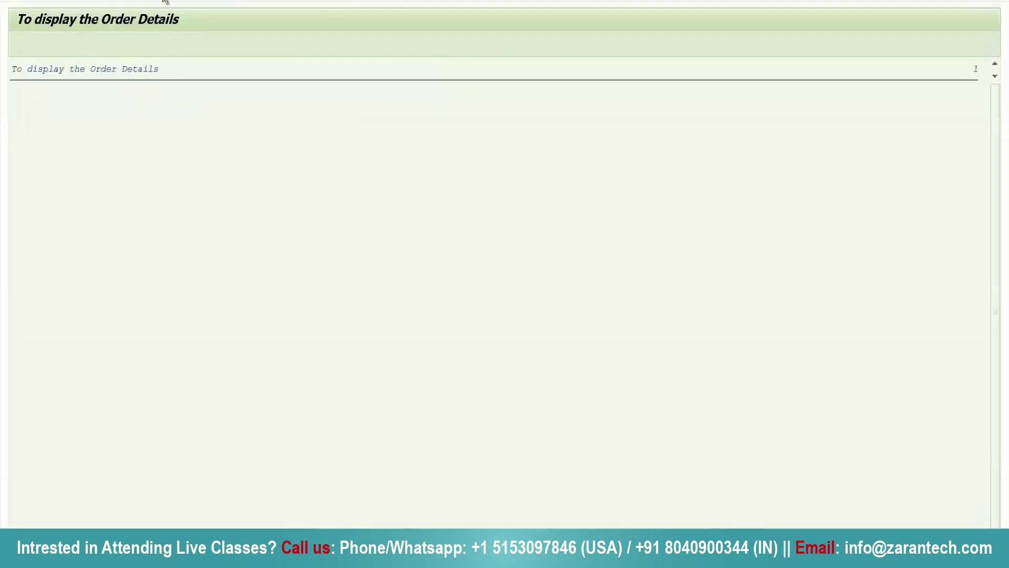
{"action": "key", "text": "F3"}
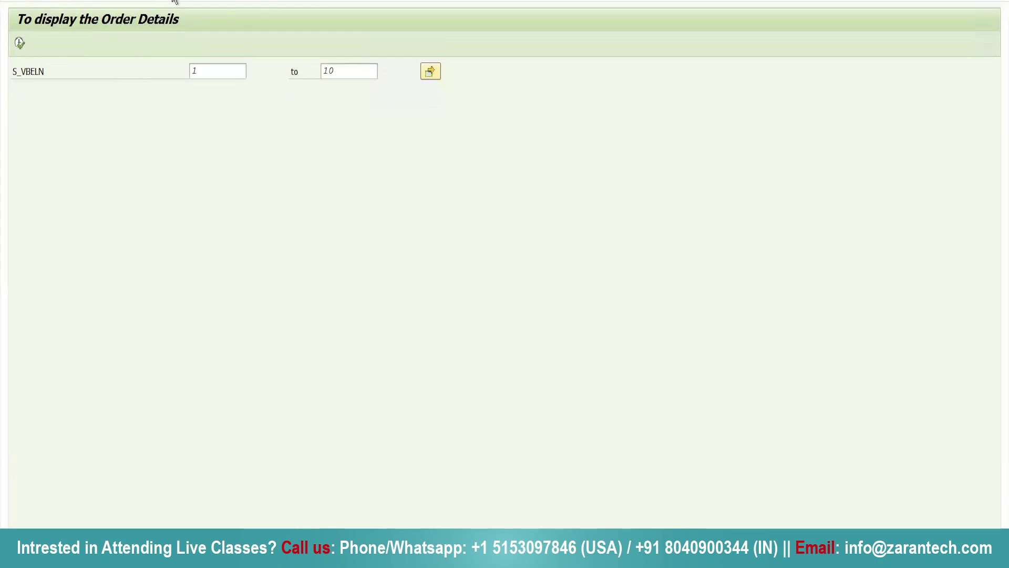
{"action": "key", "text": "F3"}
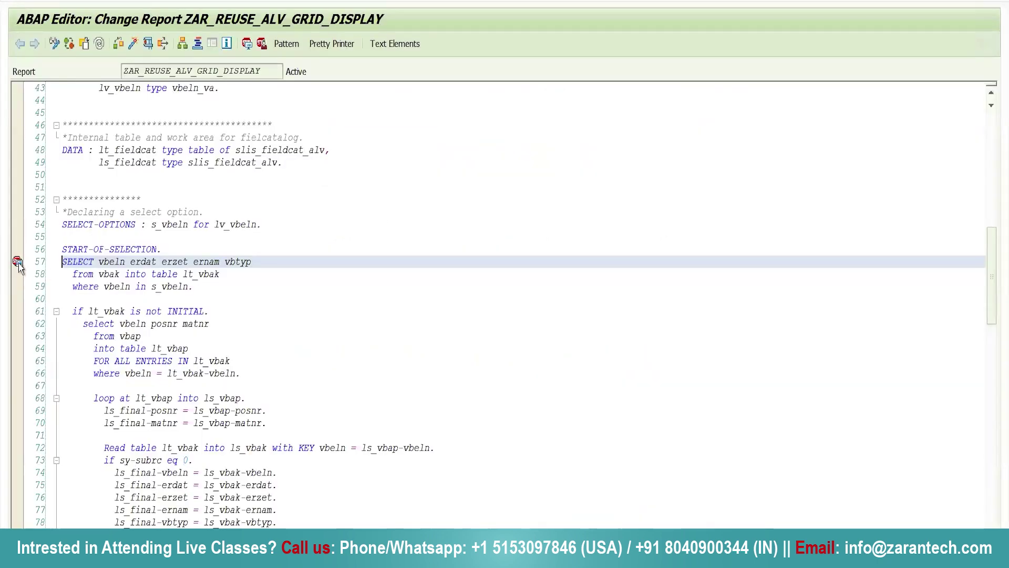
{"action": "left_click", "coordinate": [18, 263]}
Switch to the Notion notes and highlight the active-state requirement in the Note bullet.
{"action": "key", "text": "alt+Tab"}
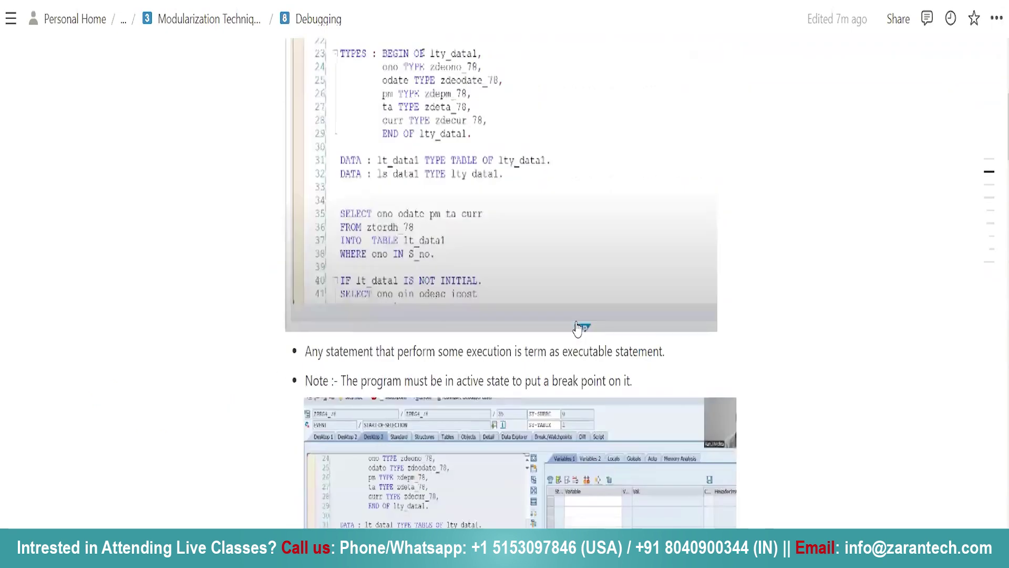
{"action": "scroll", "coordinate": [576, 321], "scroll_direction": "up", "scroll_amount": 10}
{"action": "scroll", "coordinate": [577, 322], "scroll_direction": "down", "scroll_amount": 1}
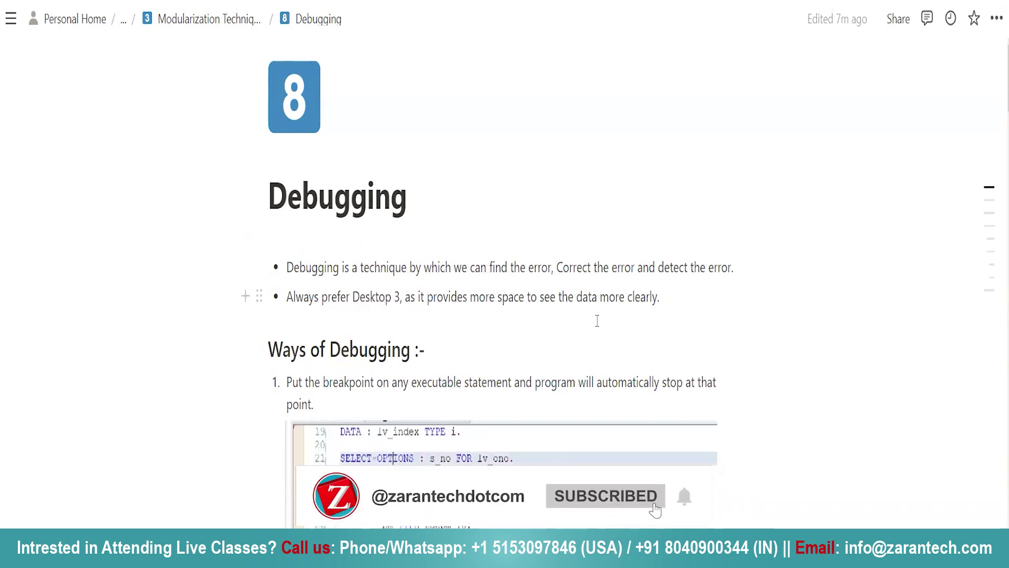
{"action": "scroll", "coordinate": [599, 334], "scroll_direction": "down", "scroll_amount": 3}
{"action": "scroll", "coordinate": [599, 341], "scroll_direction": "down", "scroll_amount": 2}
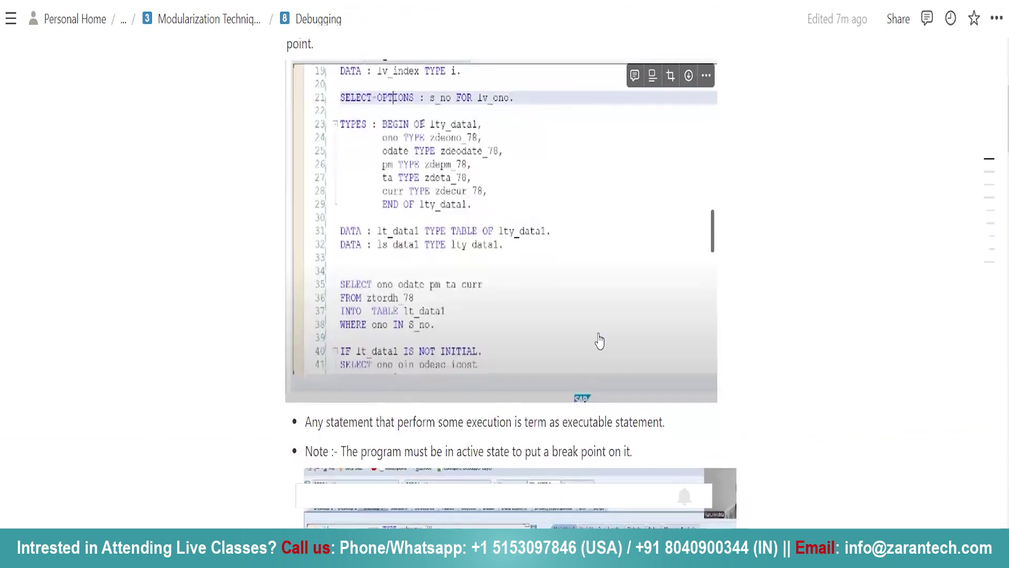
{"action": "scroll", "coordinate": [392, 370], "scroll_direction": "up", "scroll_amount": 1}
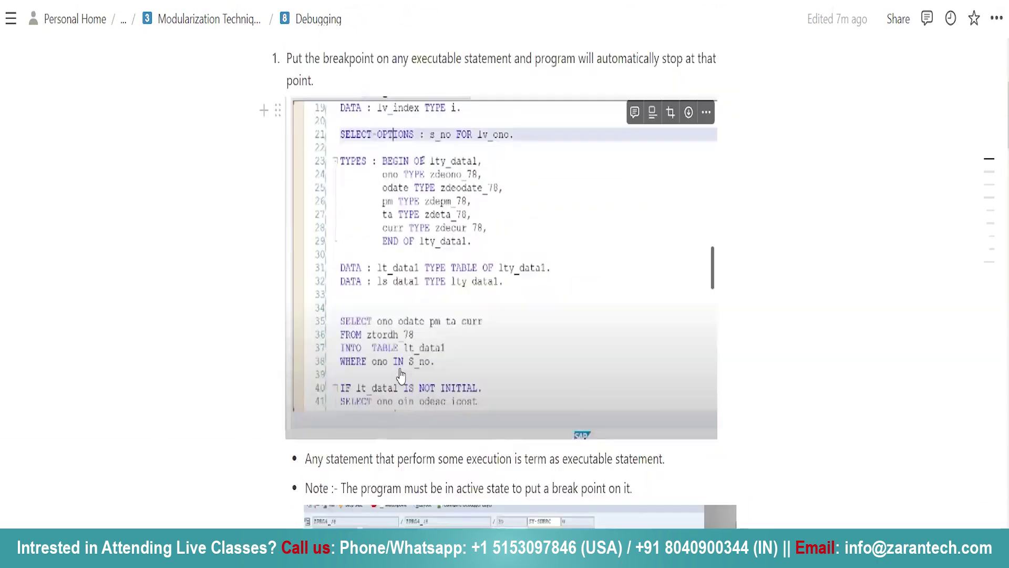
{"action": "scroll", "coordinate": [403, 299], "scroll_direction": "up", "scroll_amount": 2}
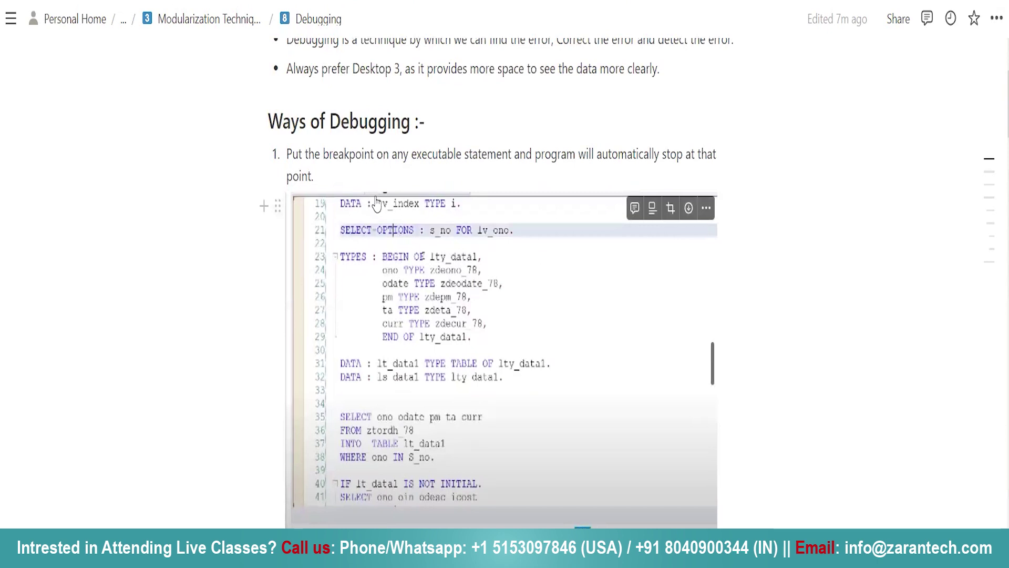
{"action": "scroll", "coordinate": [425, 237], "scroll_direction": "down", "scroll_amount": 2}
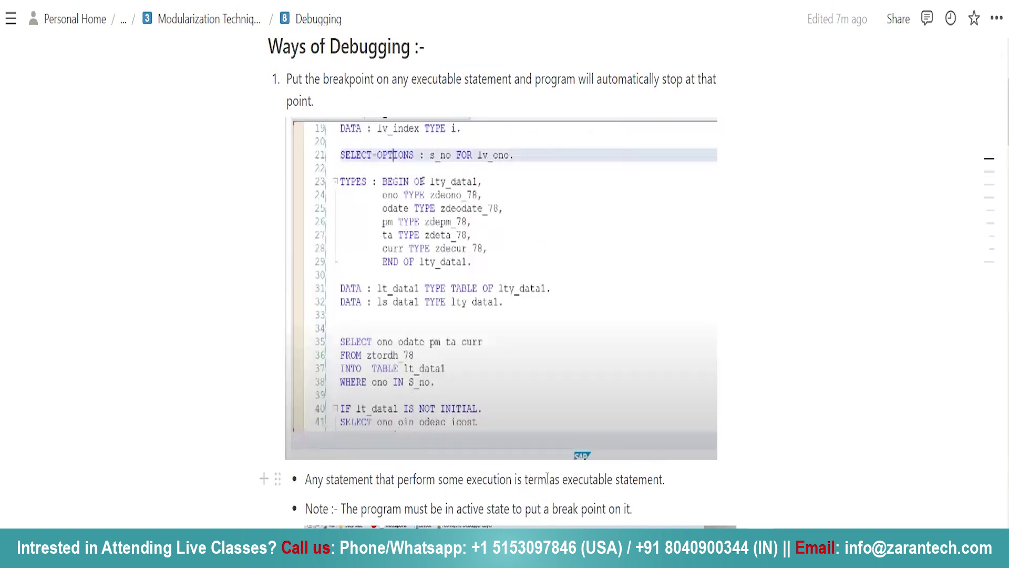
{"action": "scroll", "coordinate": [626, 493], "scroll_direction": "down", "scroll_amount": 2}
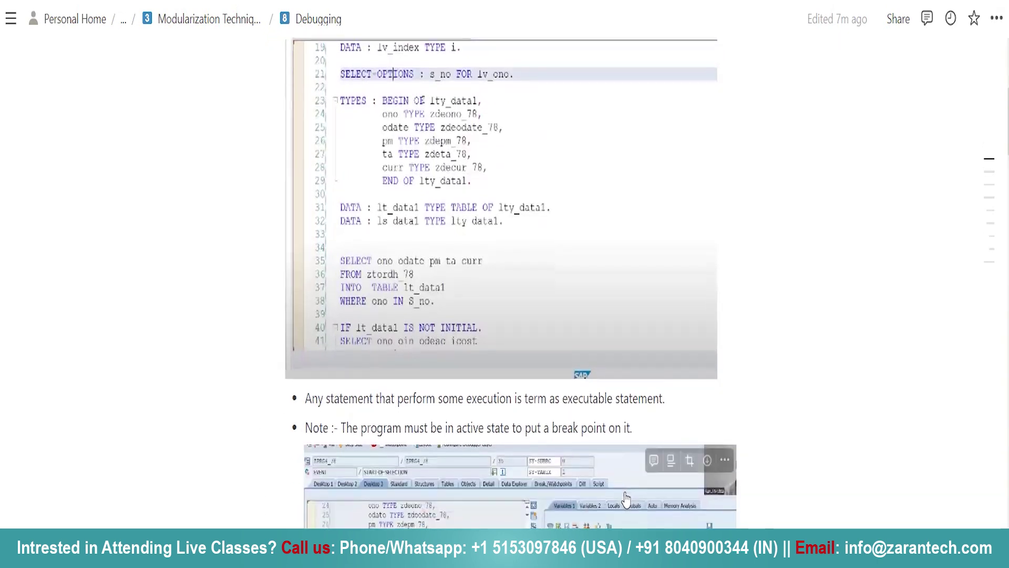
{"action": "scroll", "coordinate": [626, 492], "scroll_direction": "down", "scroll_amount": 1}
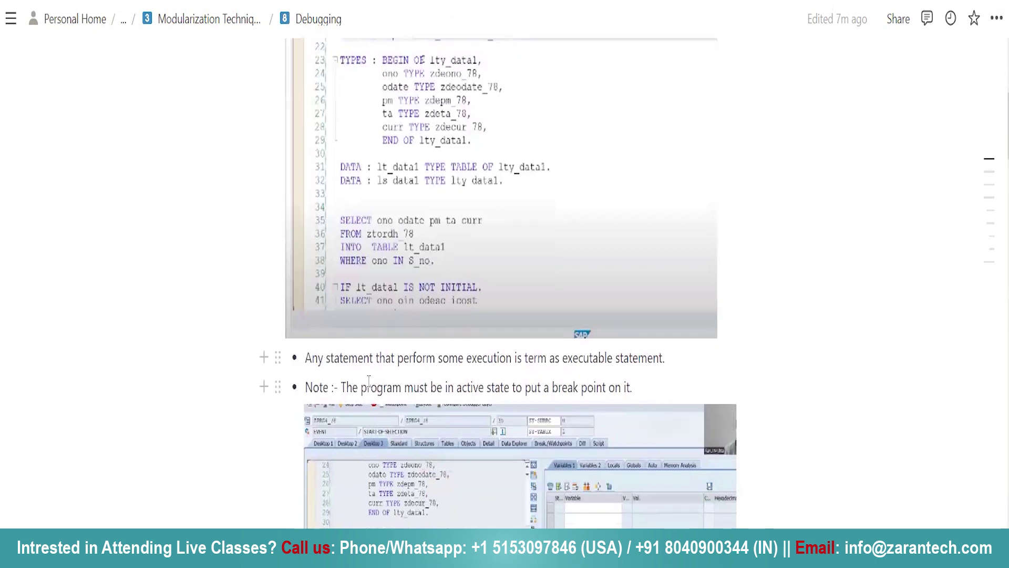
{"action": "left_click_drag", "start_coordinate": [368, 387], "coordinate": [640, 388]}
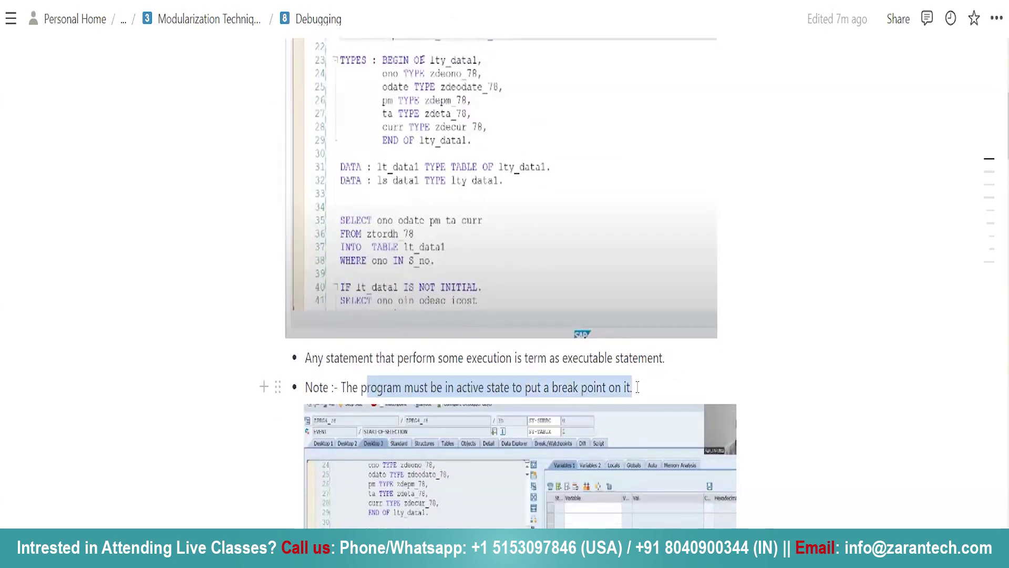
{"action": "left_click", "coordinate": [762, 371]}
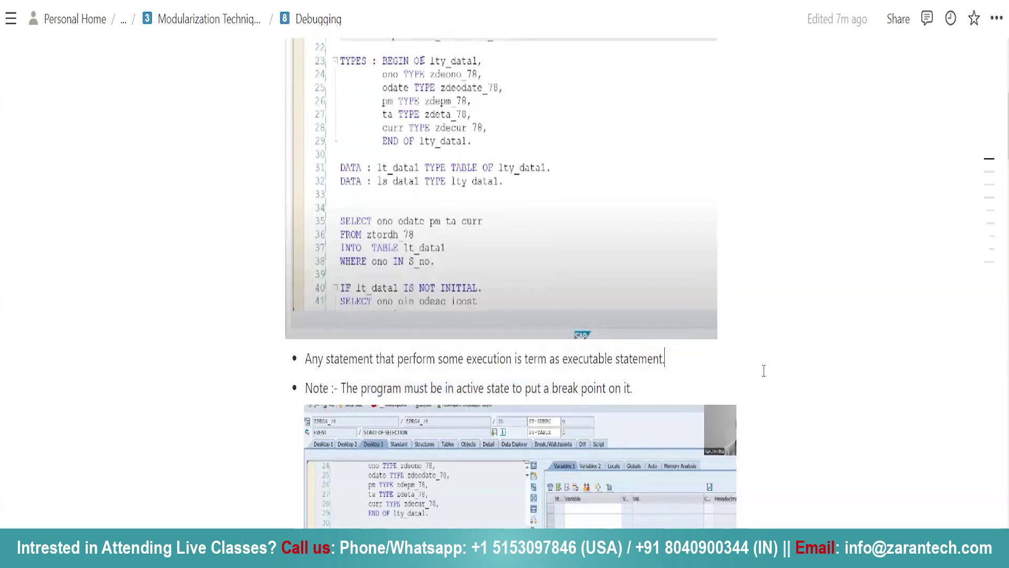
{"action": "scroll", "coordinate": [764, 370], "scroll_direction": "up", "scroll_amount": 6}
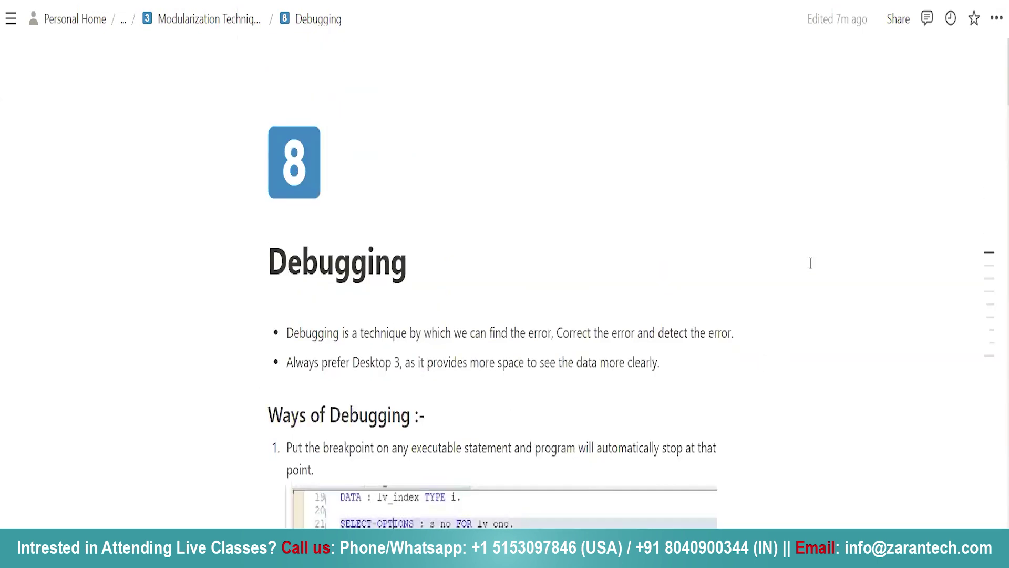